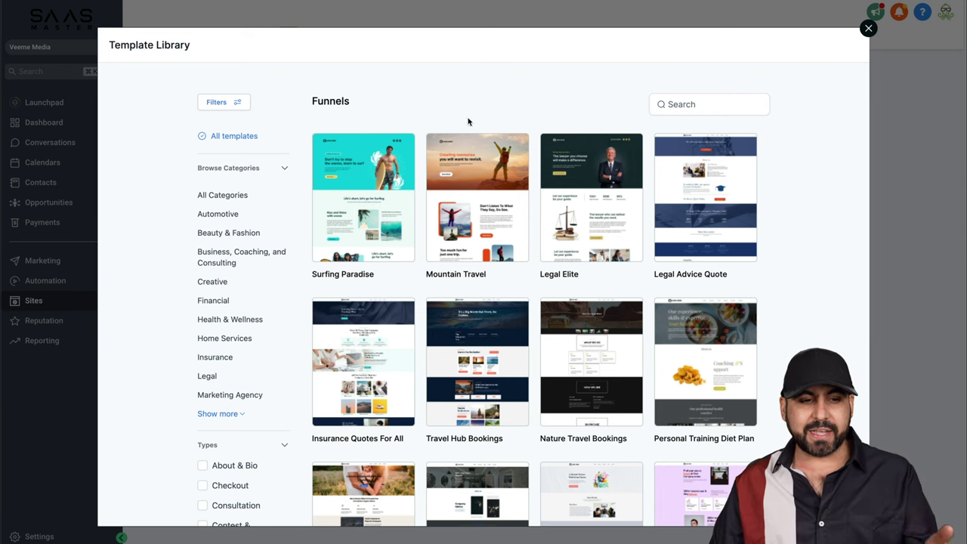
Preview the Mountain Travel funnel template's details, then return to the template library.
click(464, 184)
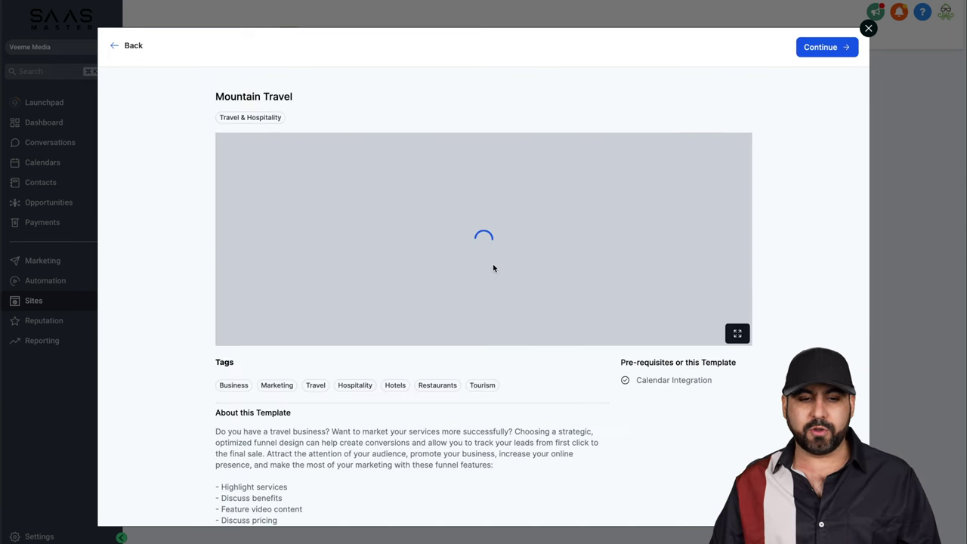
scroll(493, 274, down, 5)
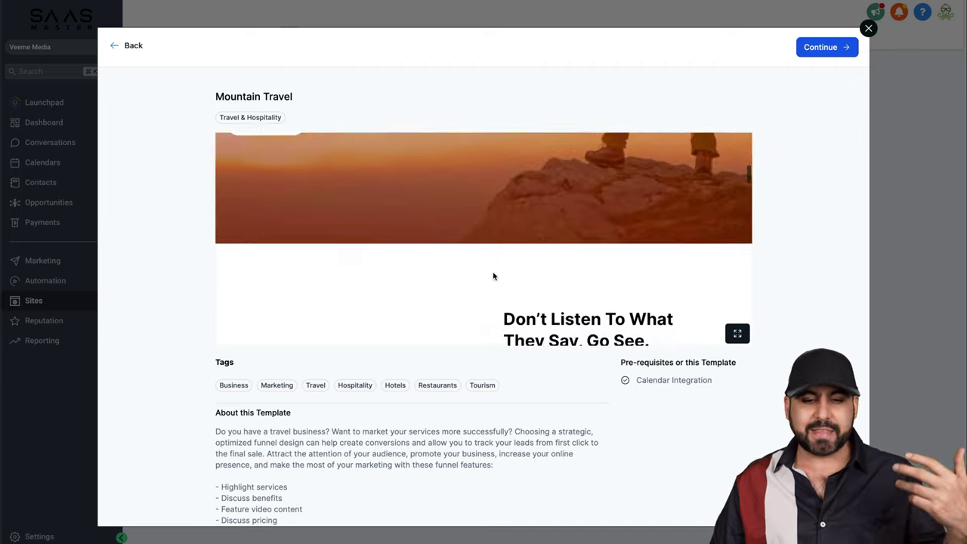
scroll(493, 276, down, 10)
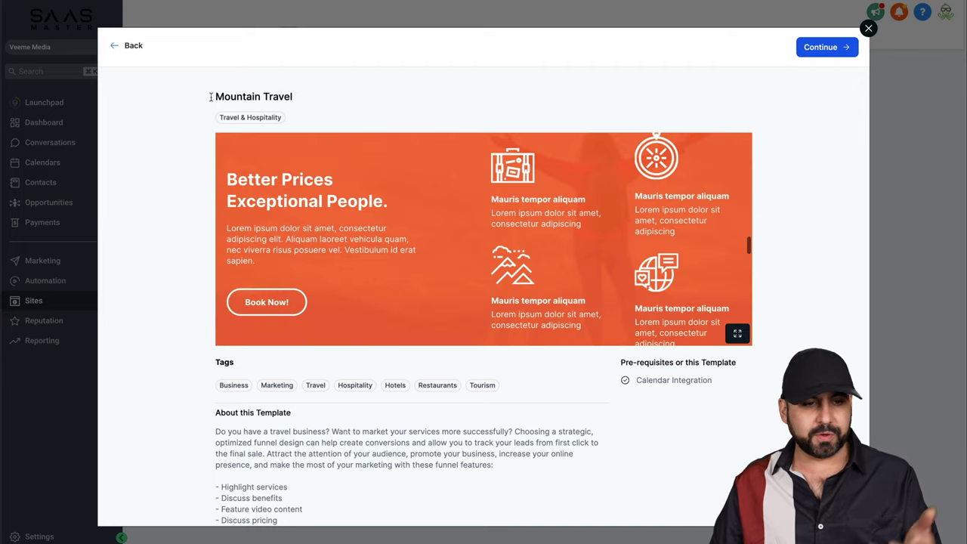
click(124, 46)
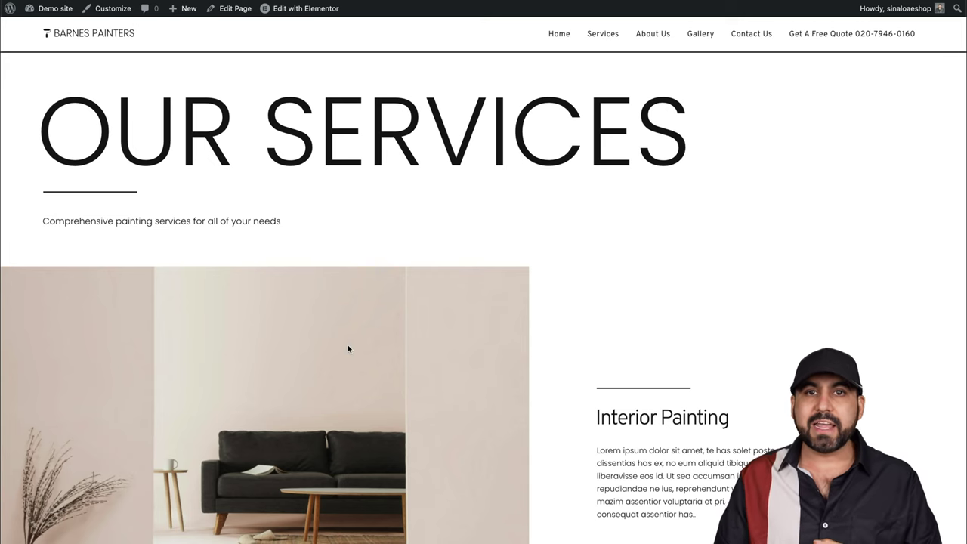
In WordPress, search Add New plugins for 'lead connector', then install and activate LeadConnector.
mouse_move(30, 13)
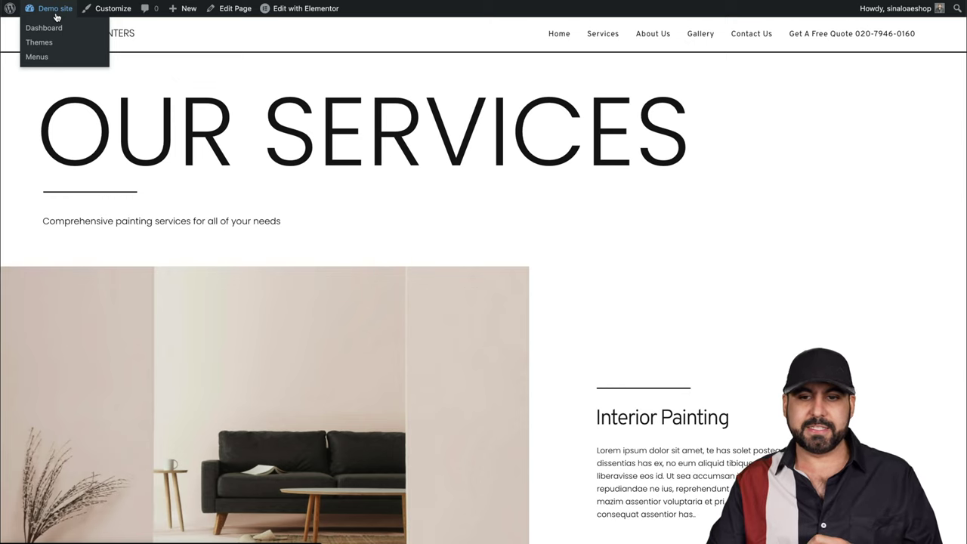
click(55, 17)
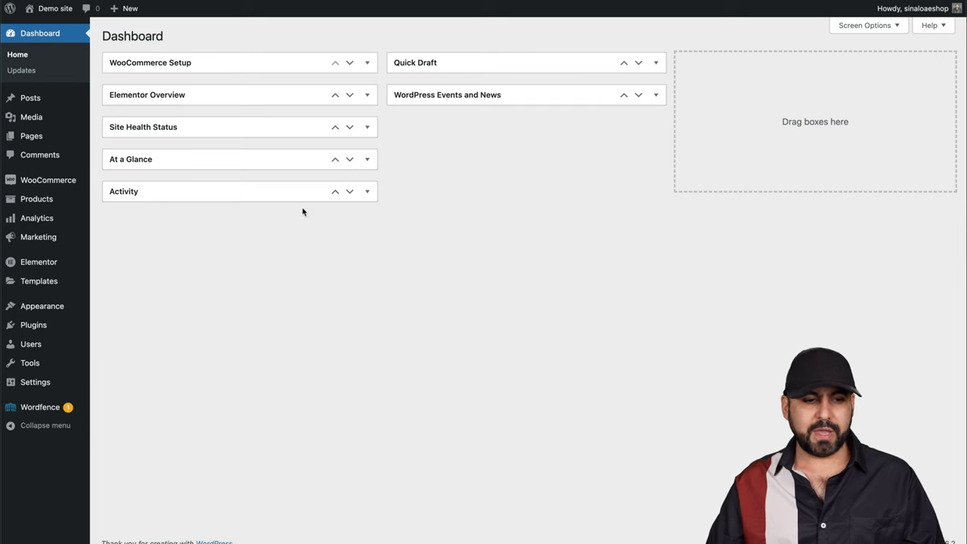
click(33, 327)
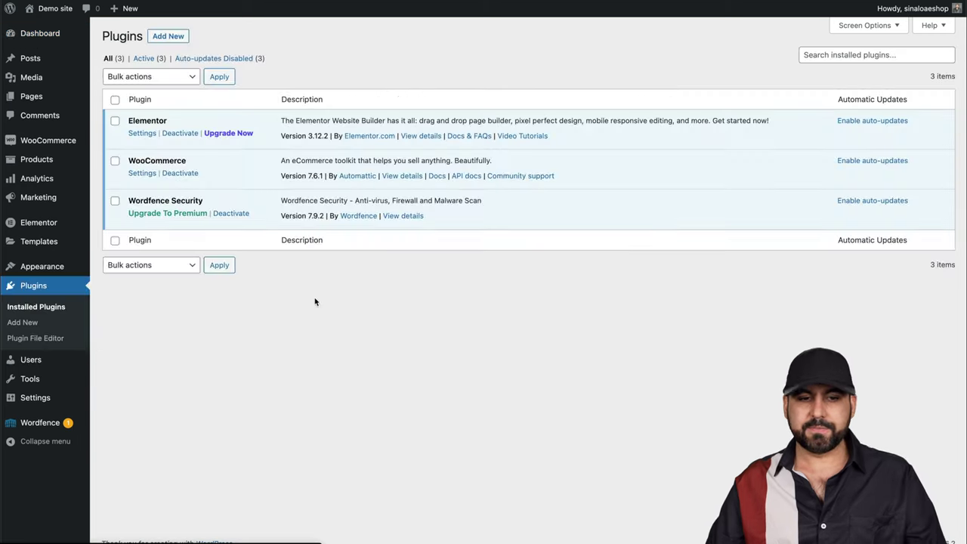
click(167, 40)
click(811, 69)
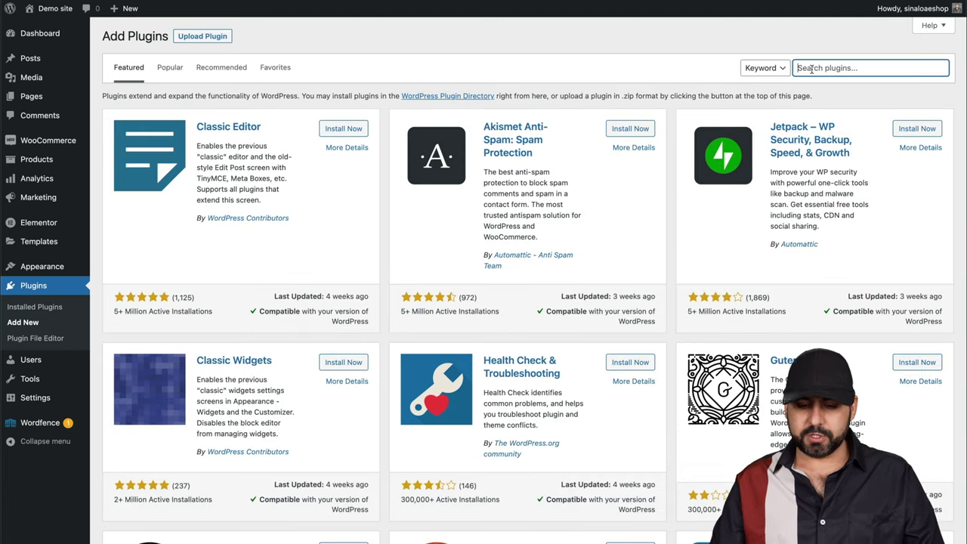
text(lead connector)
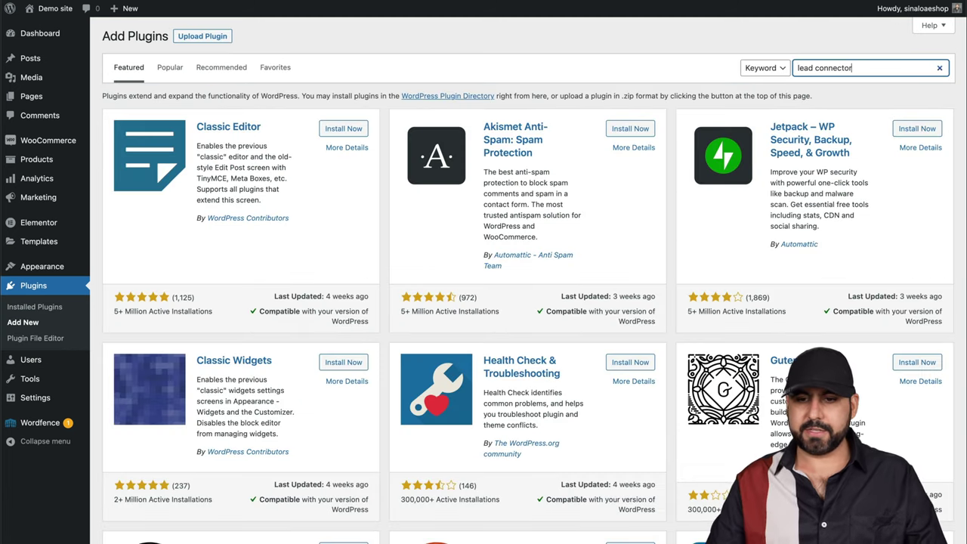
scroll(294, 349, down, 3)
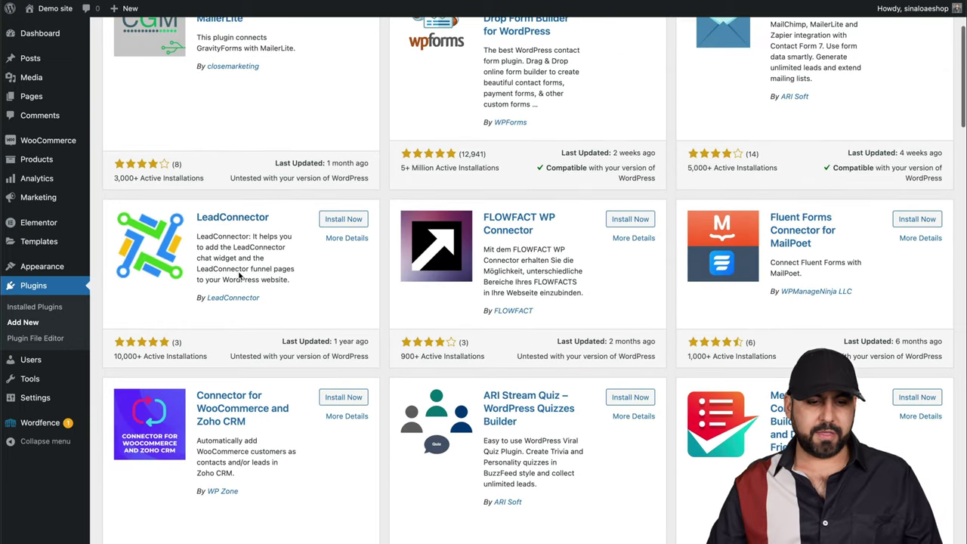
click(349, 218)
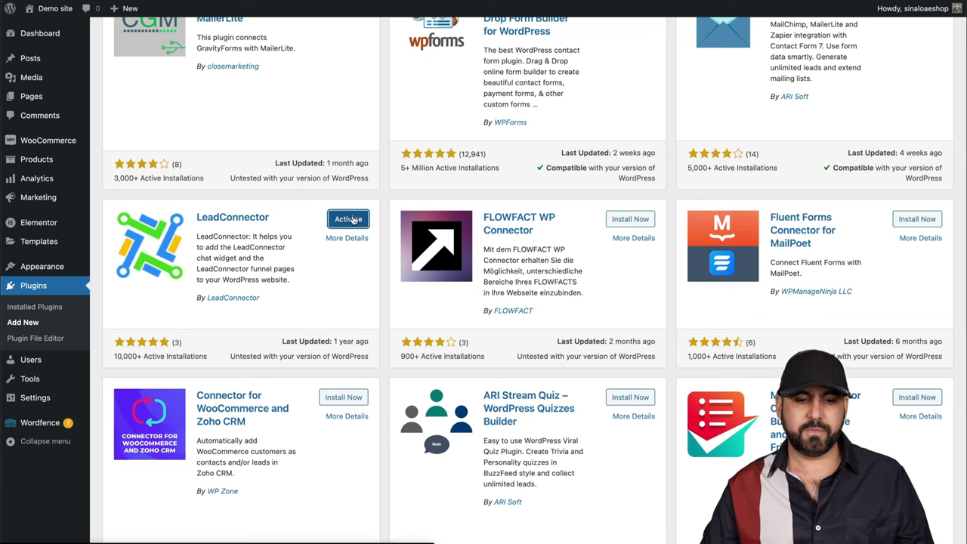
click(349, 219)
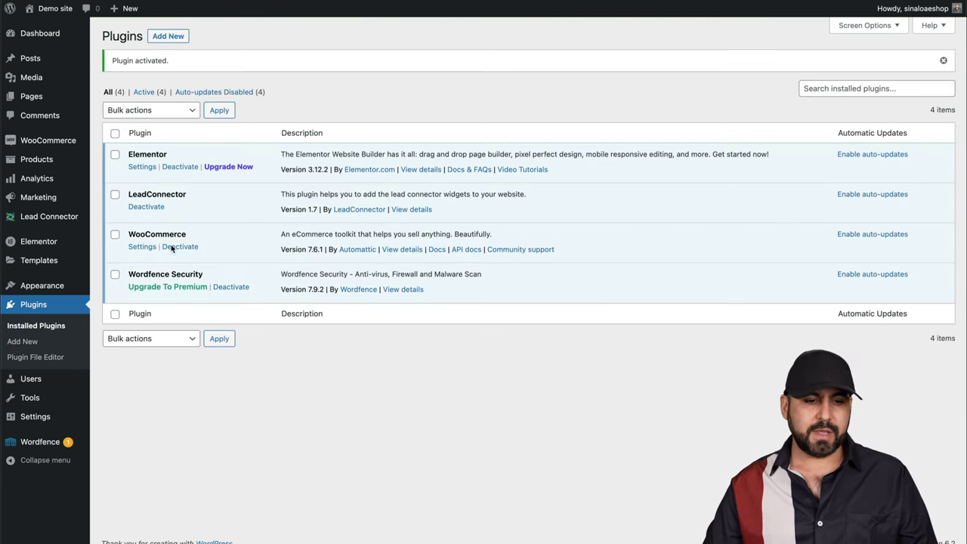
click(50, 216)
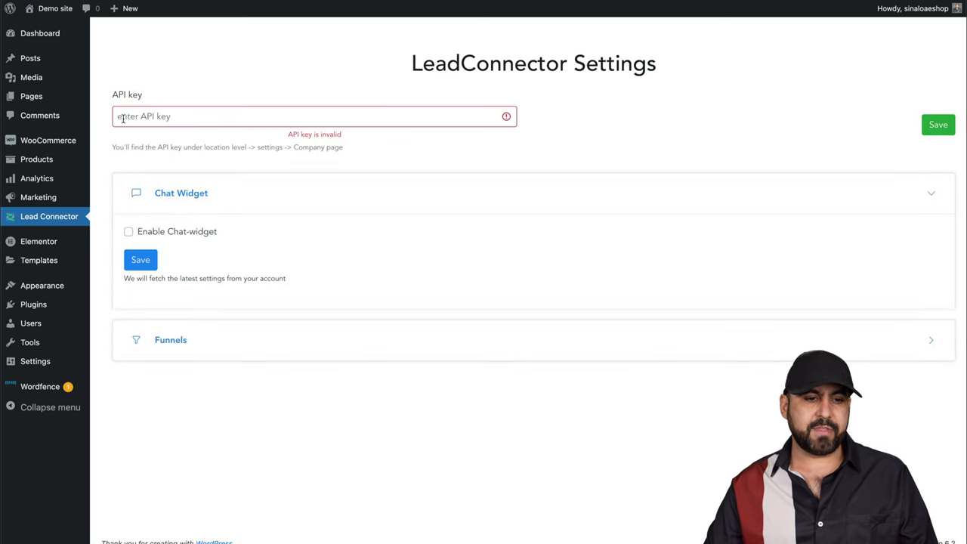
Clear the hint text from the LeadConnector API key field.
click(117, 116)
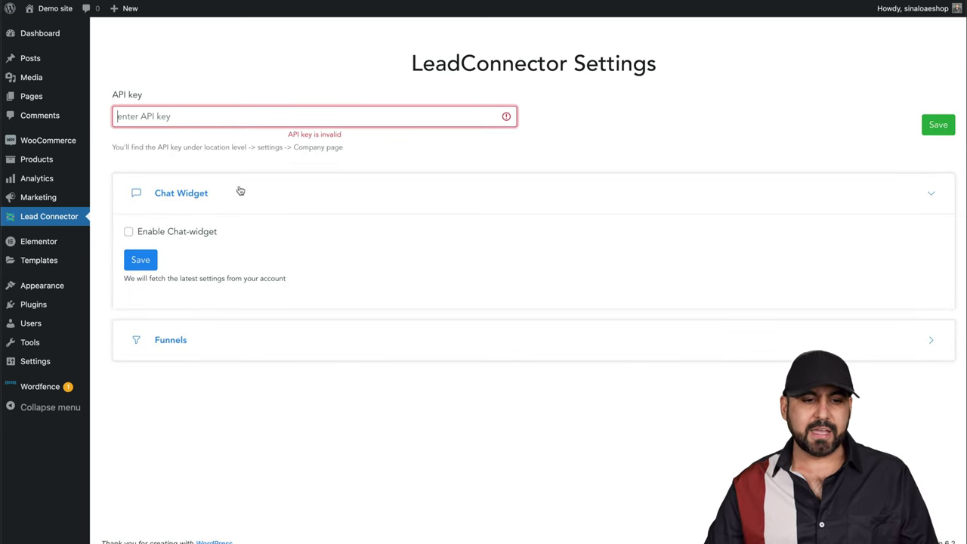
drag(154, 149, 335, 150)
click(336, 151)
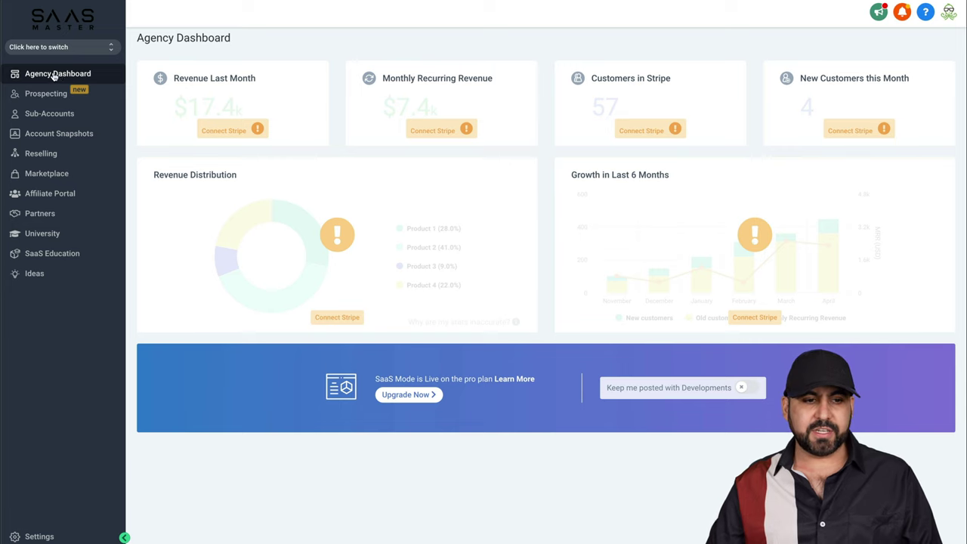
Copy the location key from GoHighLevel's Settings > API Keys into the WordPress field.
click(39, 537)
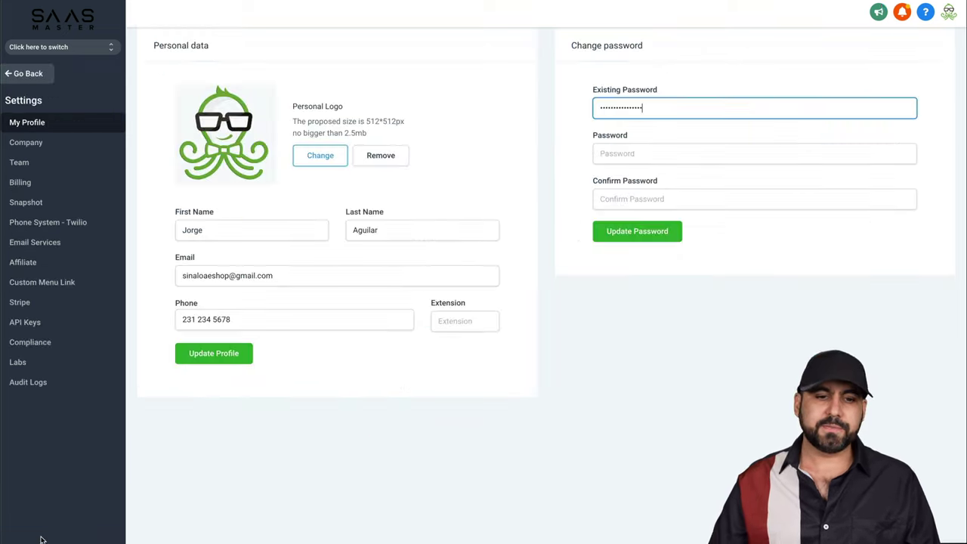
click(30, 323)
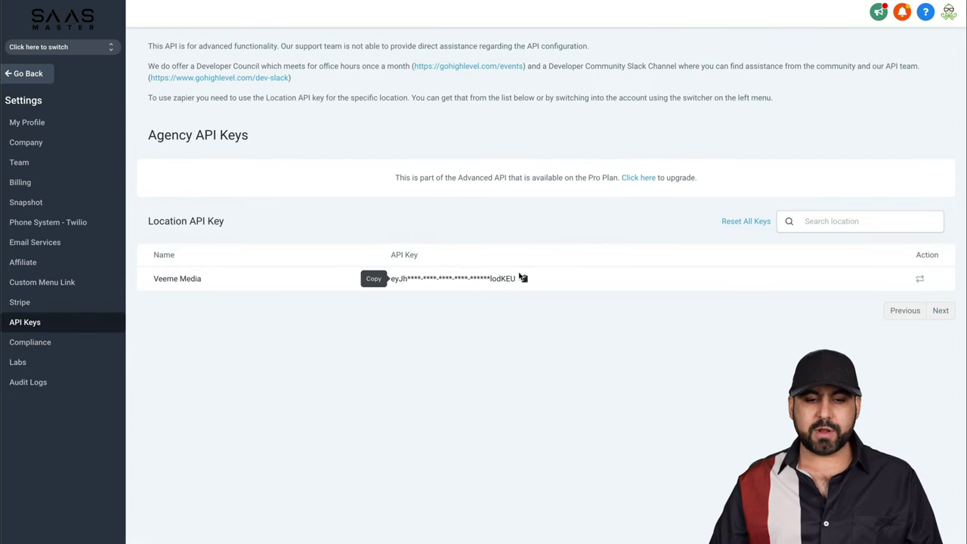
click(524, 279)
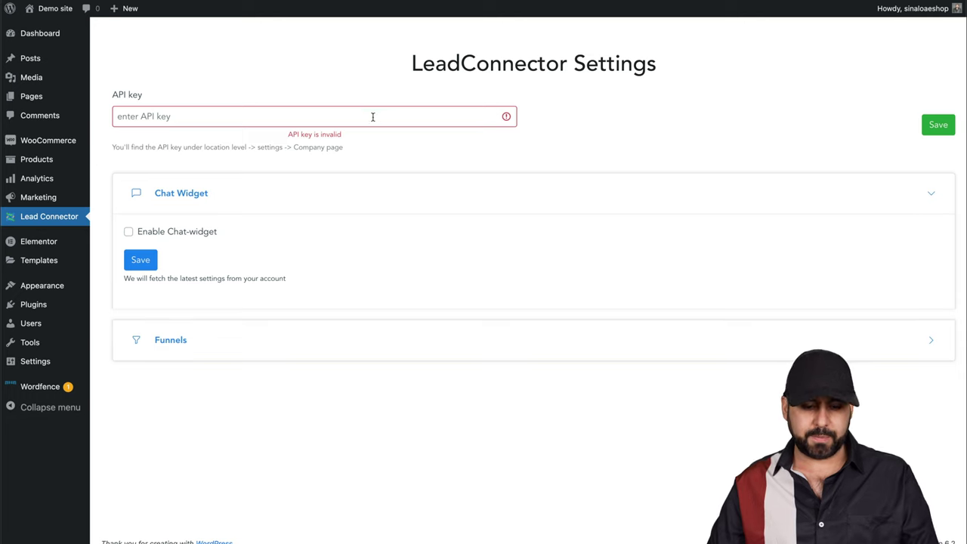
click(371, 117)
key(ctrl+v)
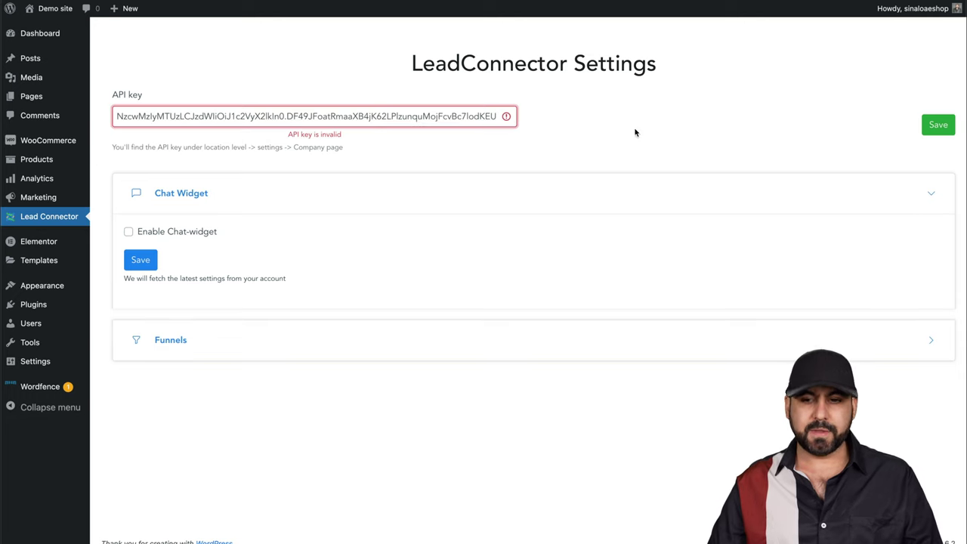
Save and validate the API key, then expand the plugin's Funnels section.
click(936, 122)
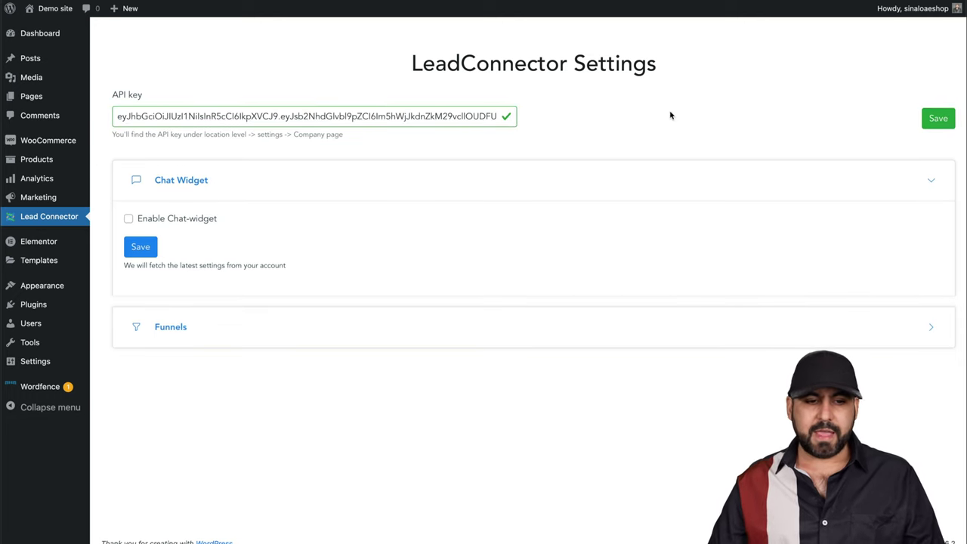
click(178, 333)
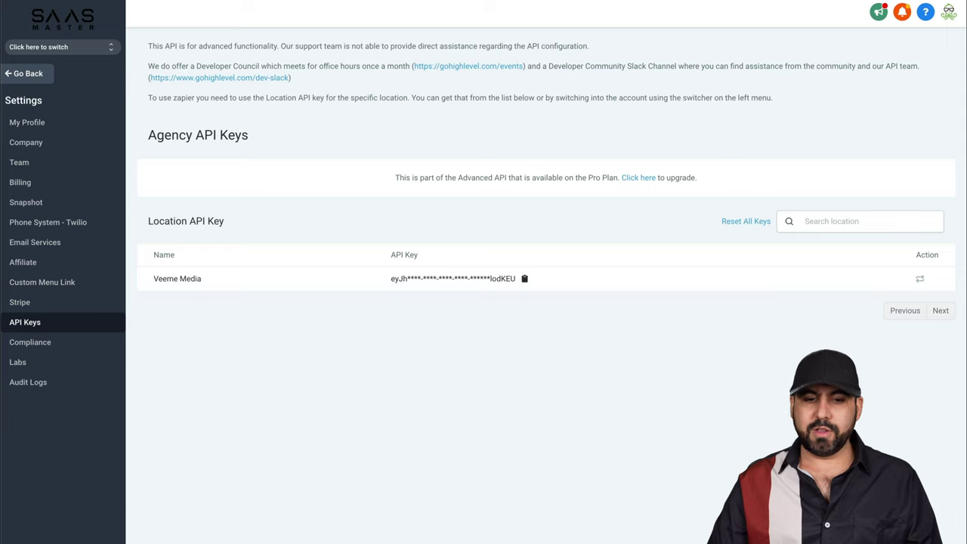
Switch into the Veeme Media sub-account's Sites, dismiss the billing banner, and start a new funnel.
click(24, 78)
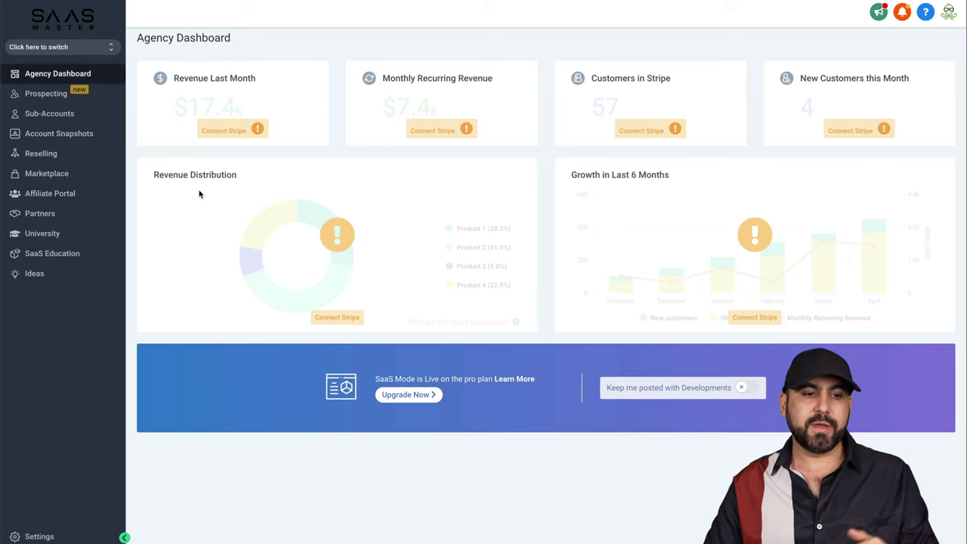
click(70, 48)
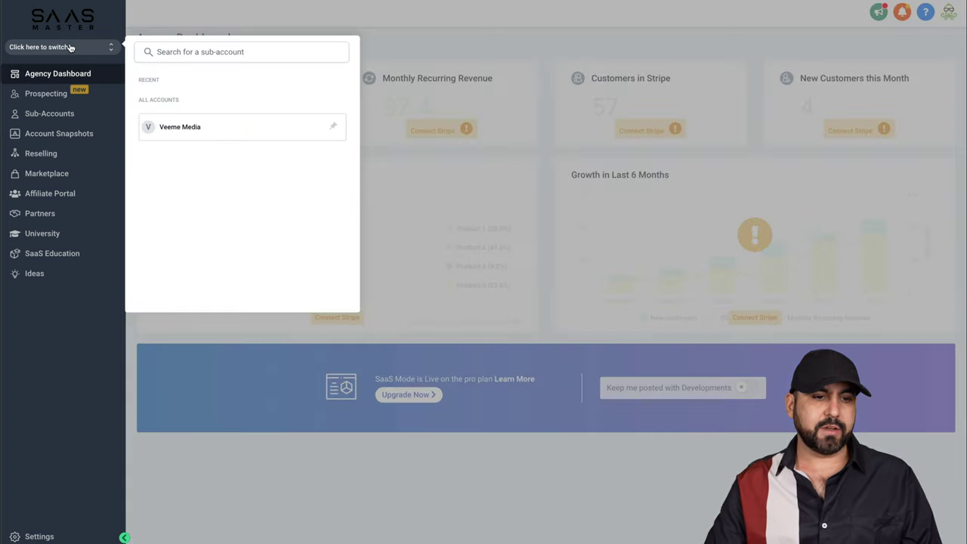
click(190, 132)
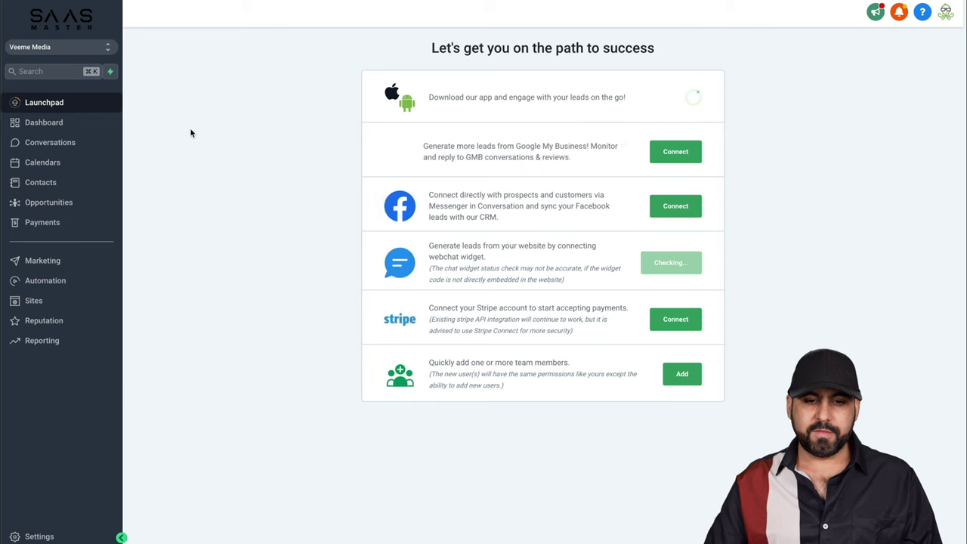
click(50, 300)
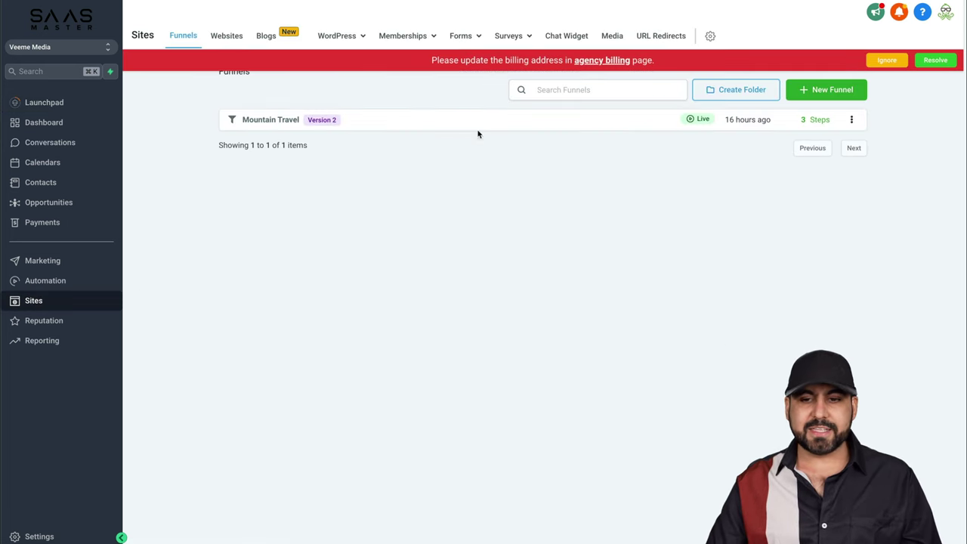
click(900, 61)
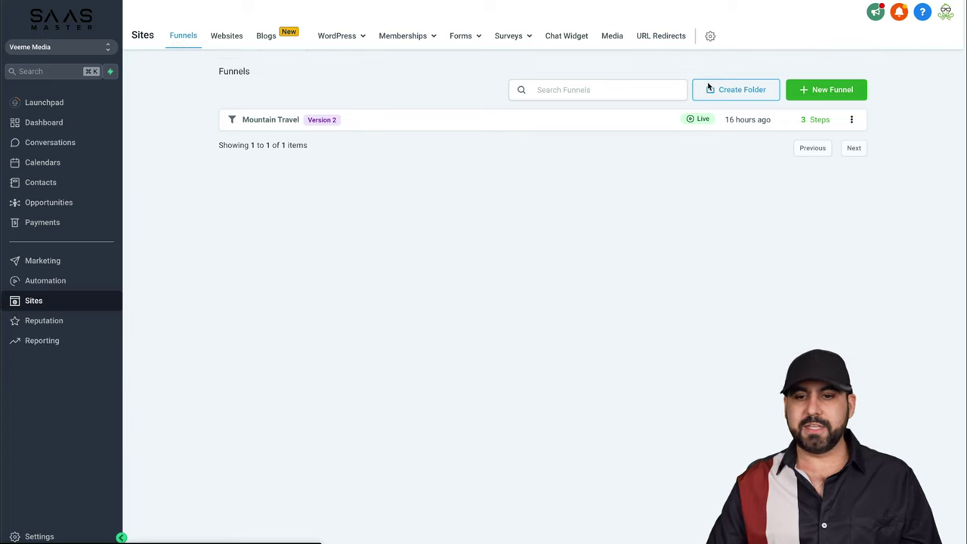
click(828, 90)
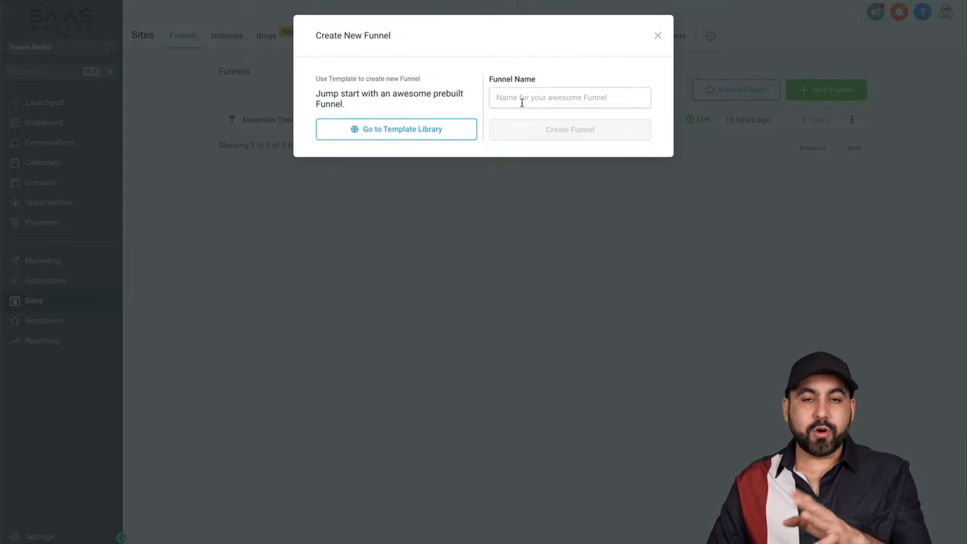
Import the Mountain Travel template as a new funnel, accepting its image usage terms.
click(418, 130)
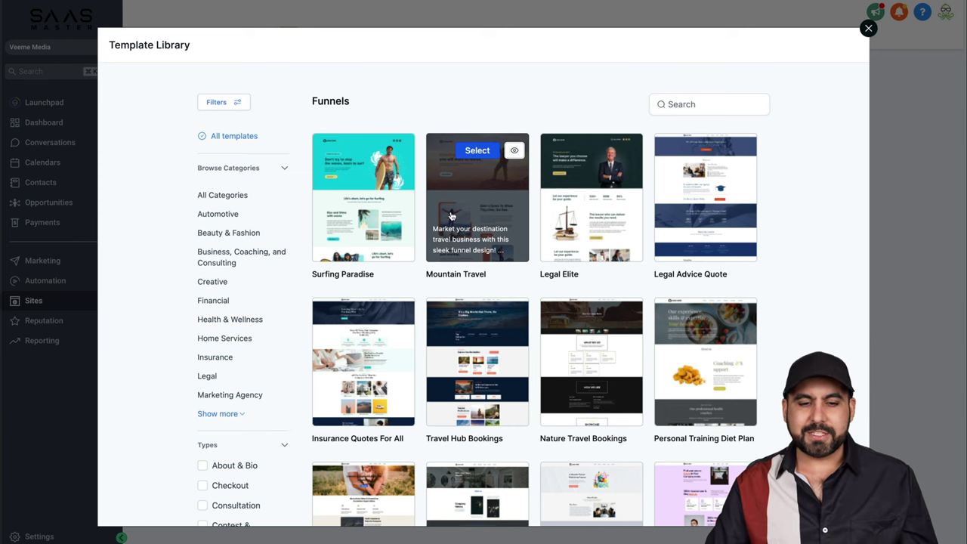
click(486, 201)
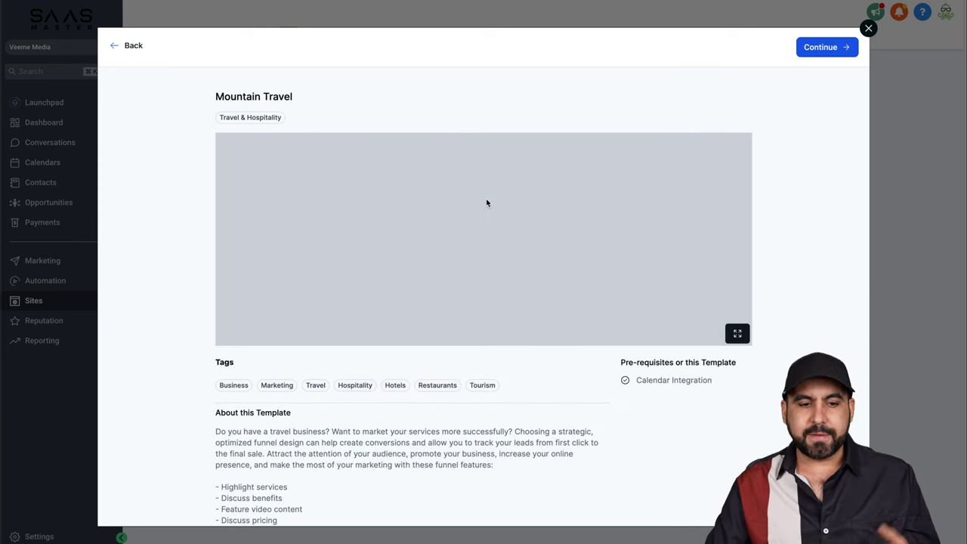
scroll(507, 280, down, 10)
scroll(507, 284, up, 10)
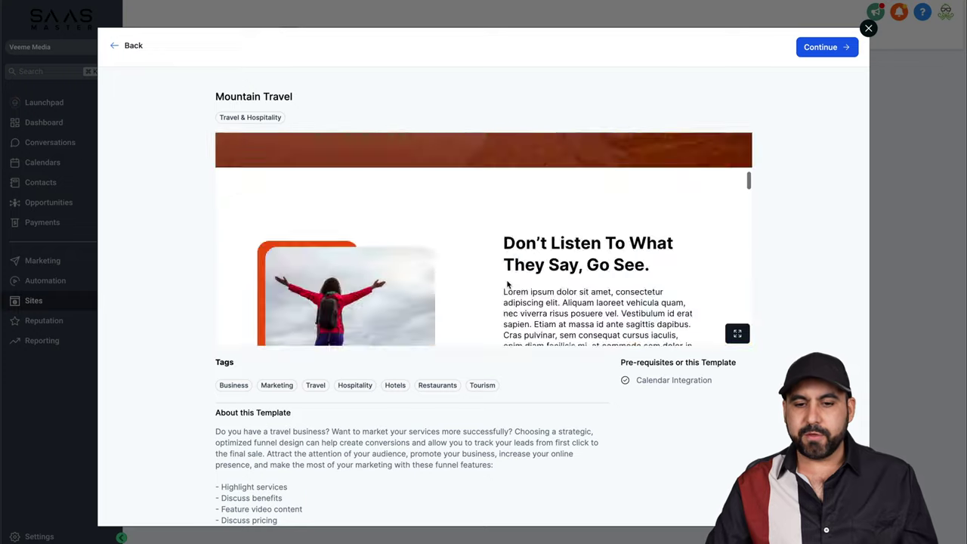
click(822, 47)
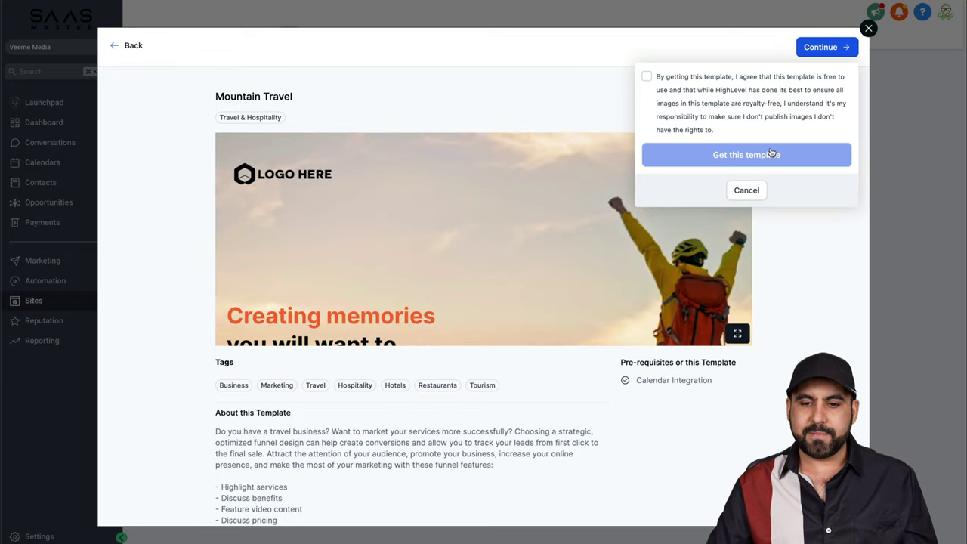
click(647, 77)
click(744, 155)
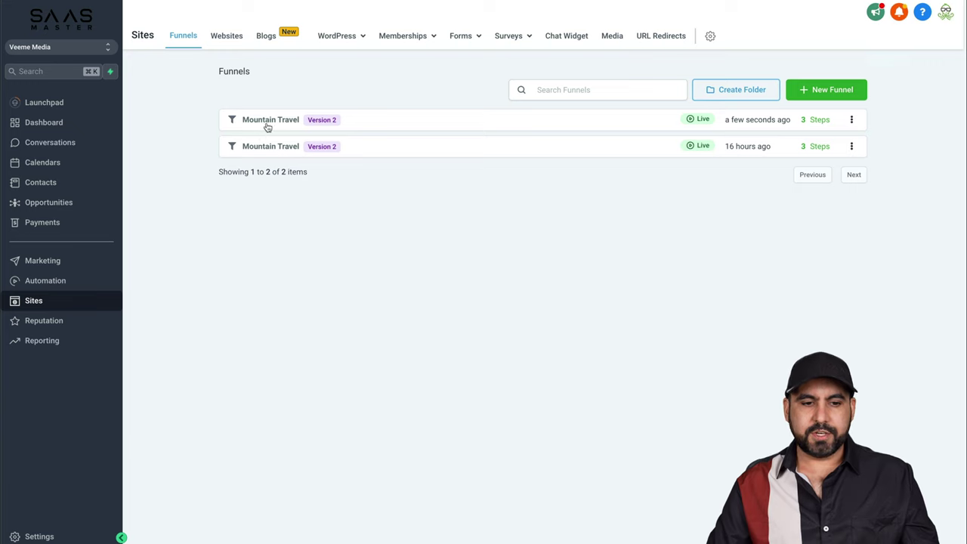
Review the new funnel's Book a Call step, then view the Calendars week of 23–29 Apr.
click(851, 121)
click(868, 144)
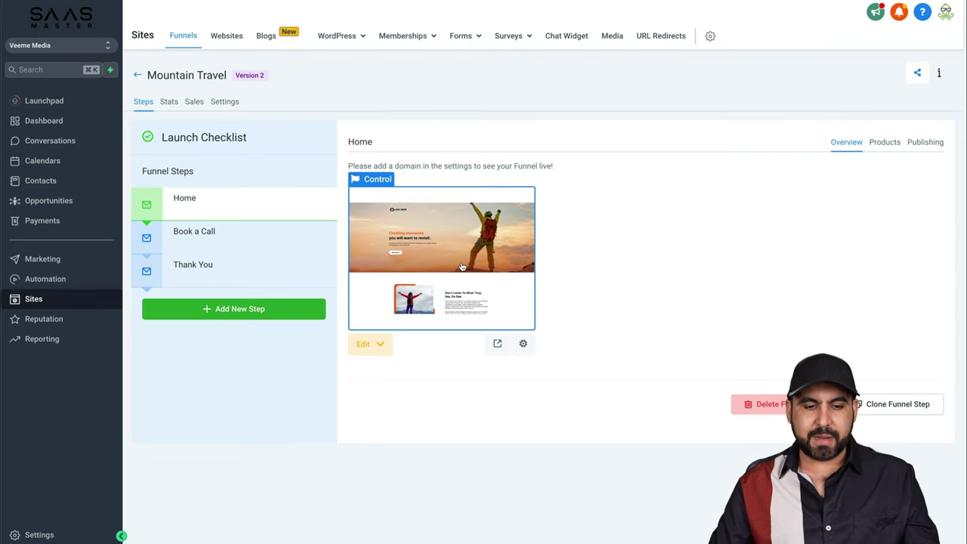
click(261, 247)
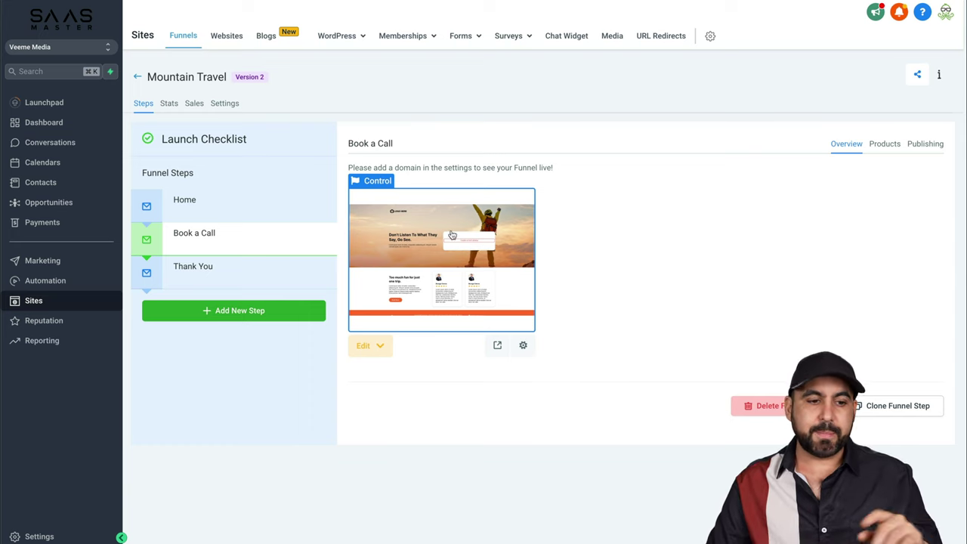
click(59, 160)
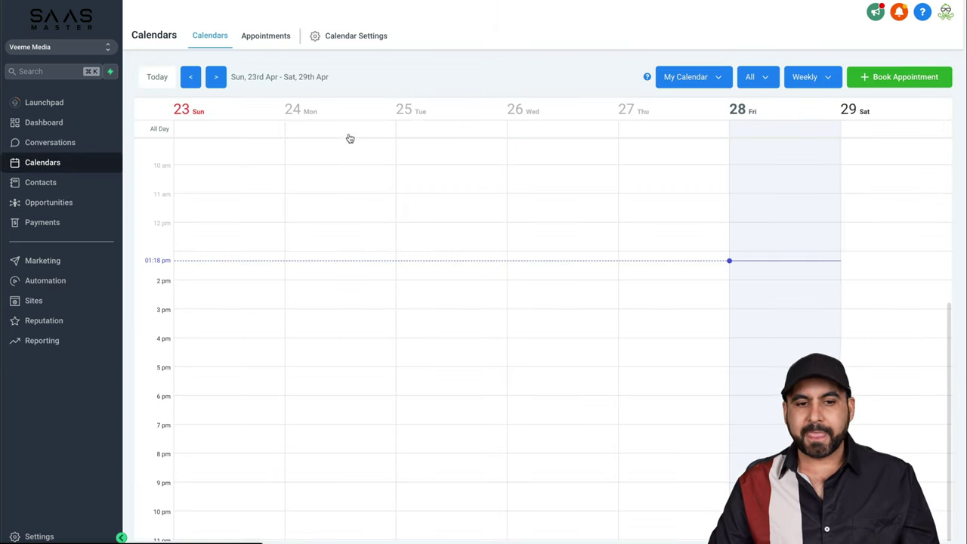
Confirm in Calendar Settings that the 30-minute Round Robin Main Calendar exists, then return to Funnels.
click(356, 38)
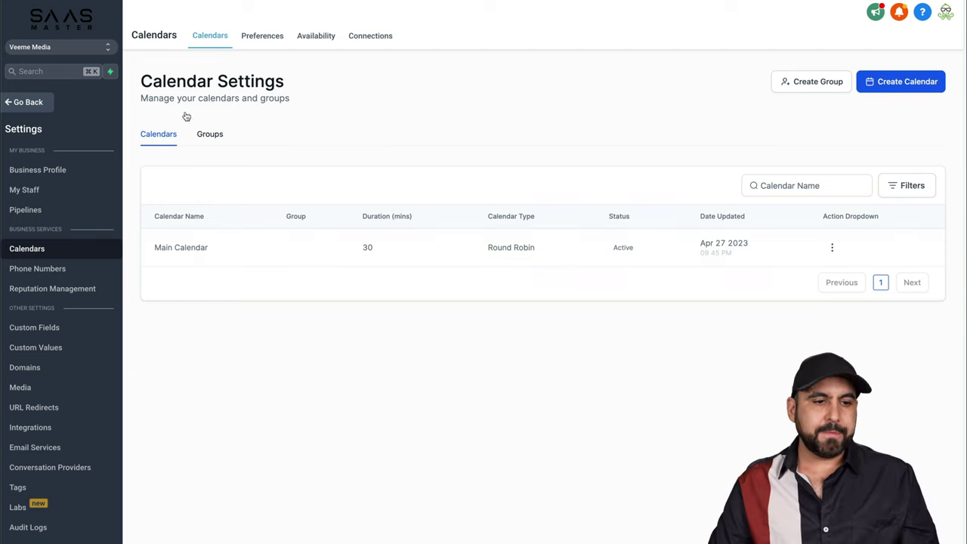
click(42, 103)
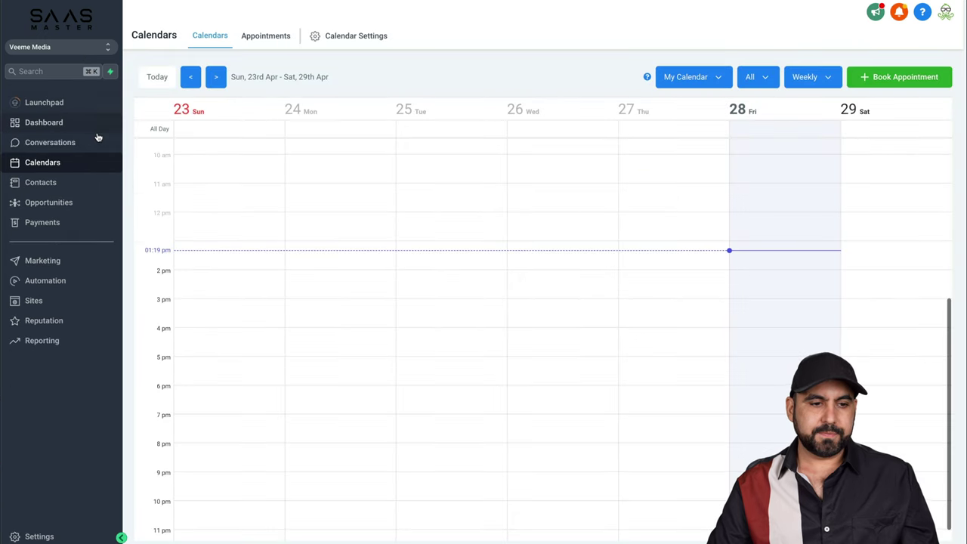
click(34, 300)
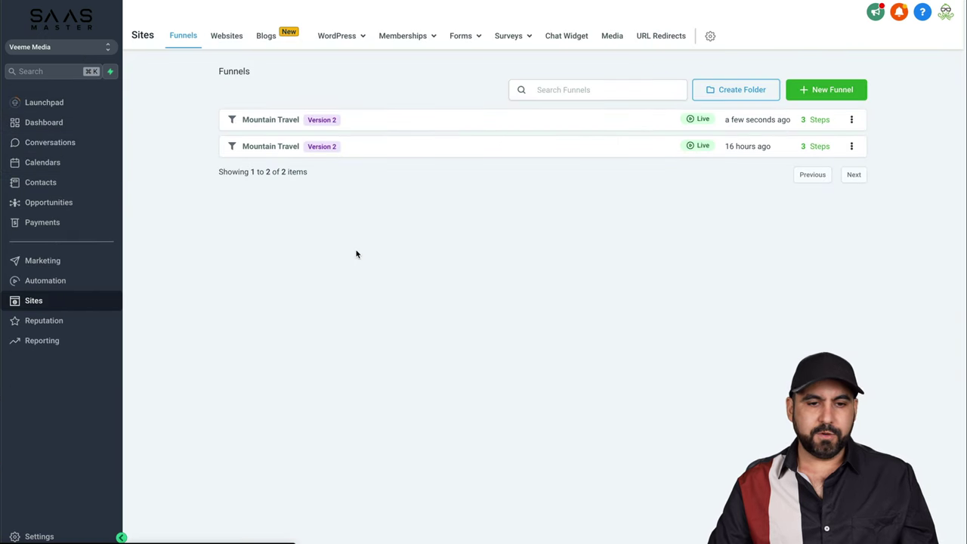
Open the newest Mountain Travel funnel's Book a Call page in the editor.
click(852, 119)
click(853, 146)
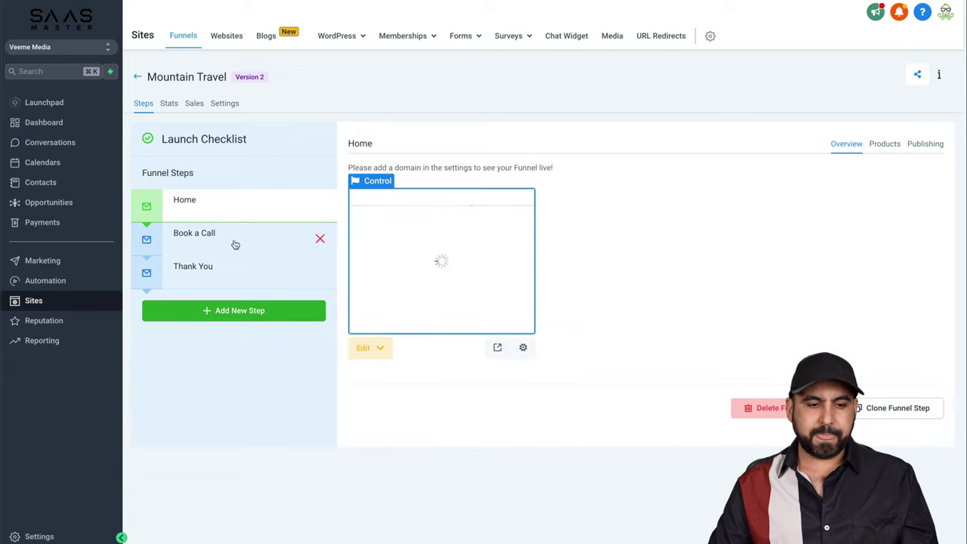
click(227, 240)
click(380, 346)
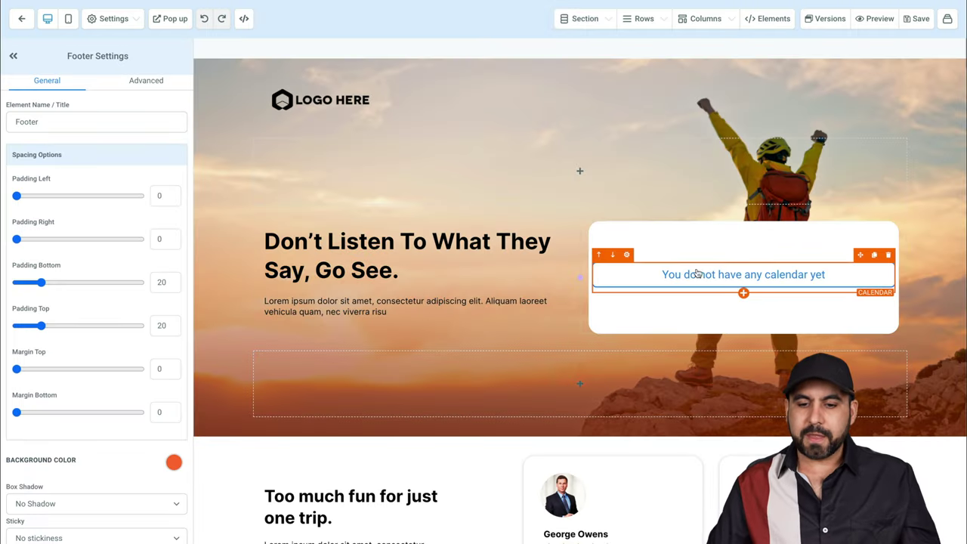
Attach Main Calendar to the page's booking widget and save the page.
click(771, 276)
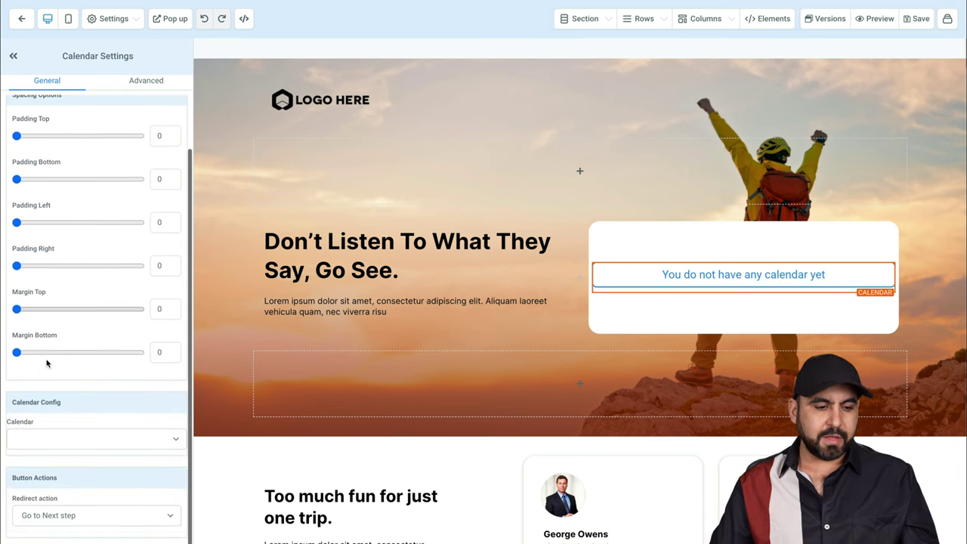
click(64, 443)
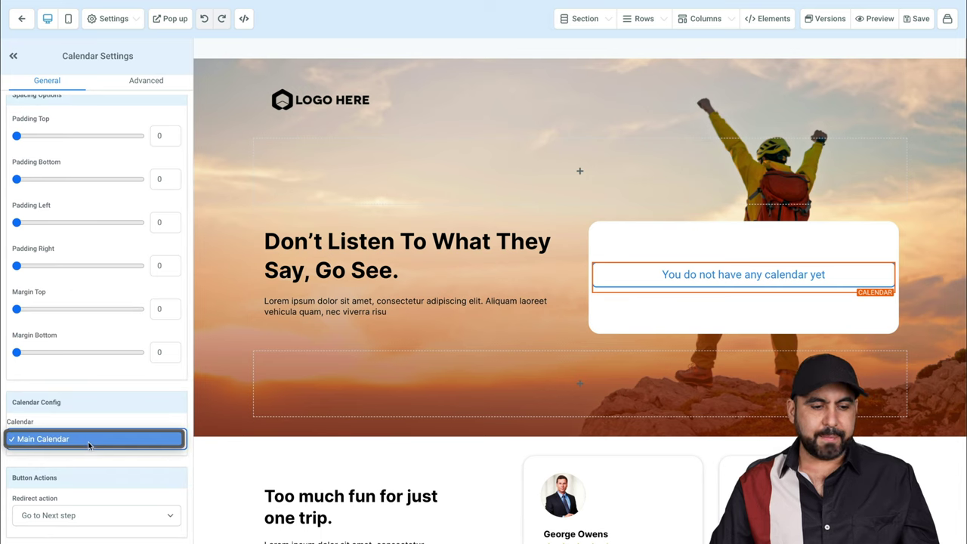
click(88, 441)
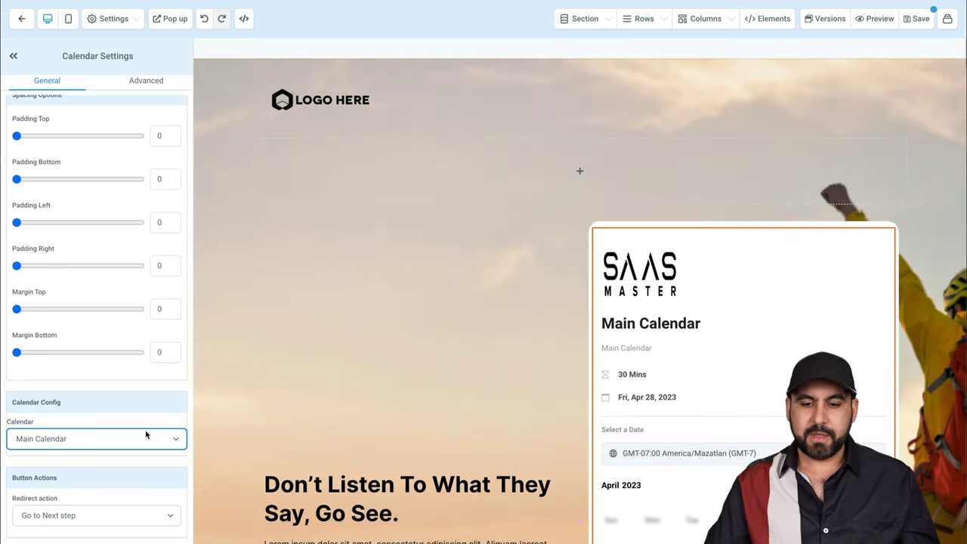
scroll(691, 455, down, 4)
scroll(691, 456, up, 4)
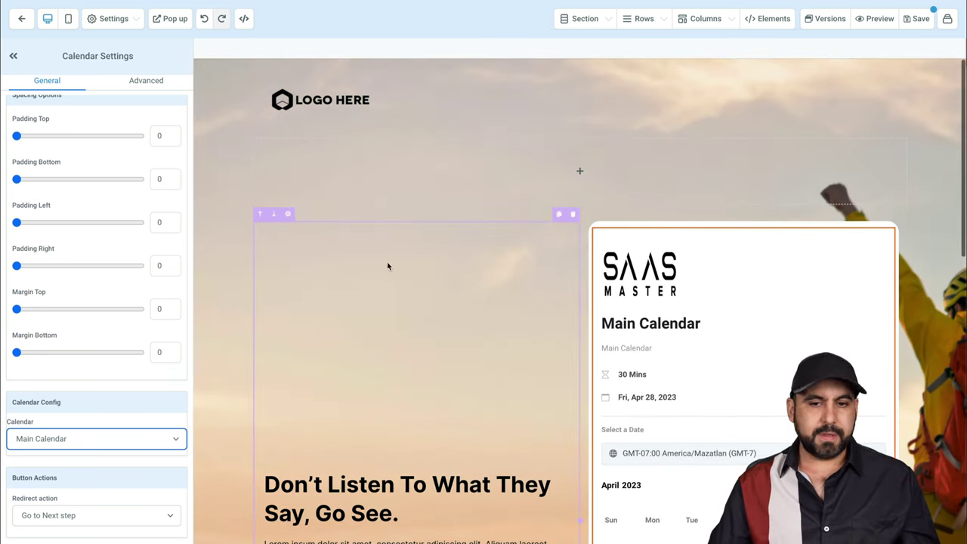
click(910, 19)
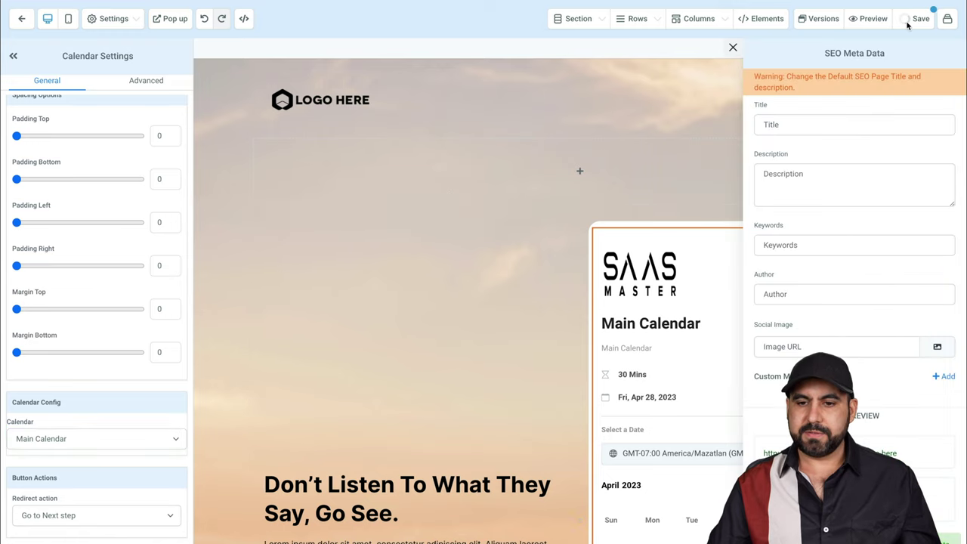
click(910, 19)
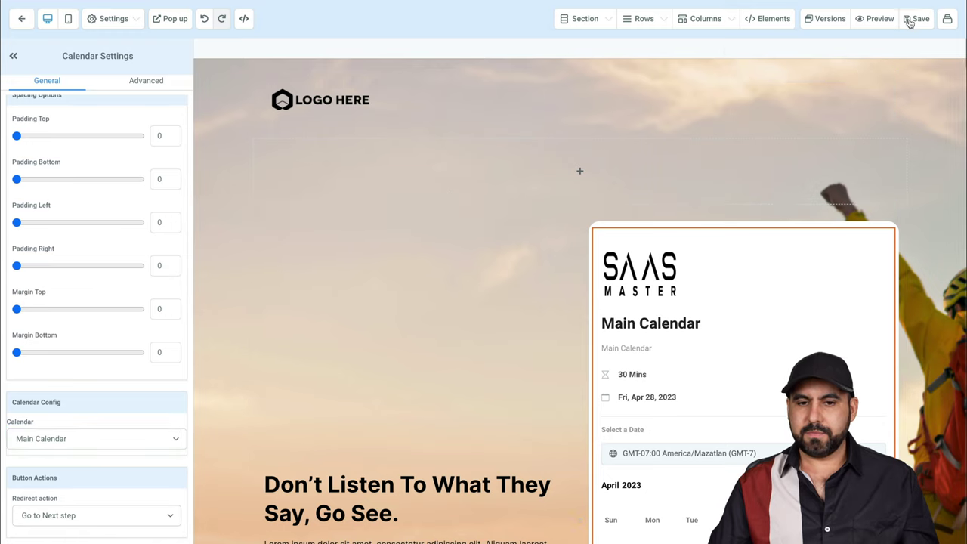
Back in the funnel overview, preview the Home, Book a Call and Thank You steps.
click(21, 18)
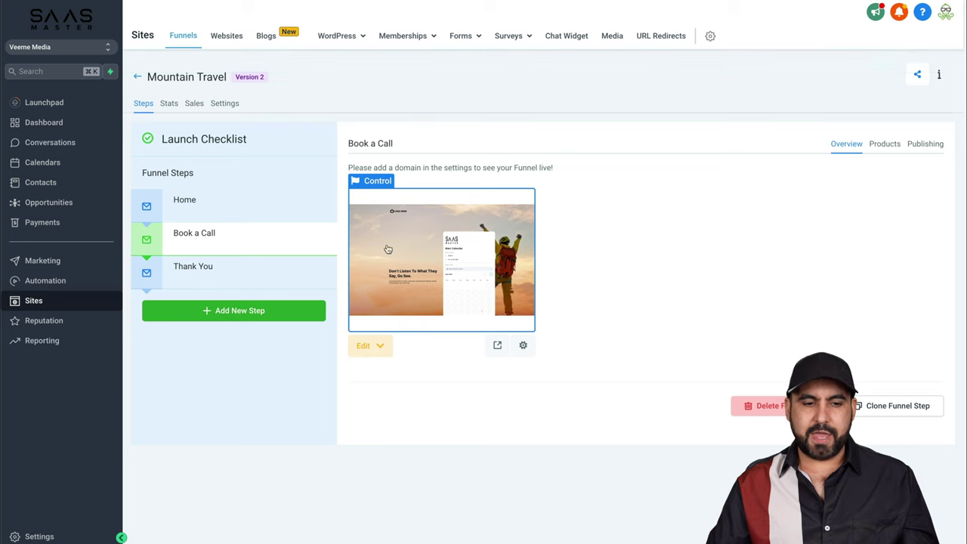
click(246, 212)
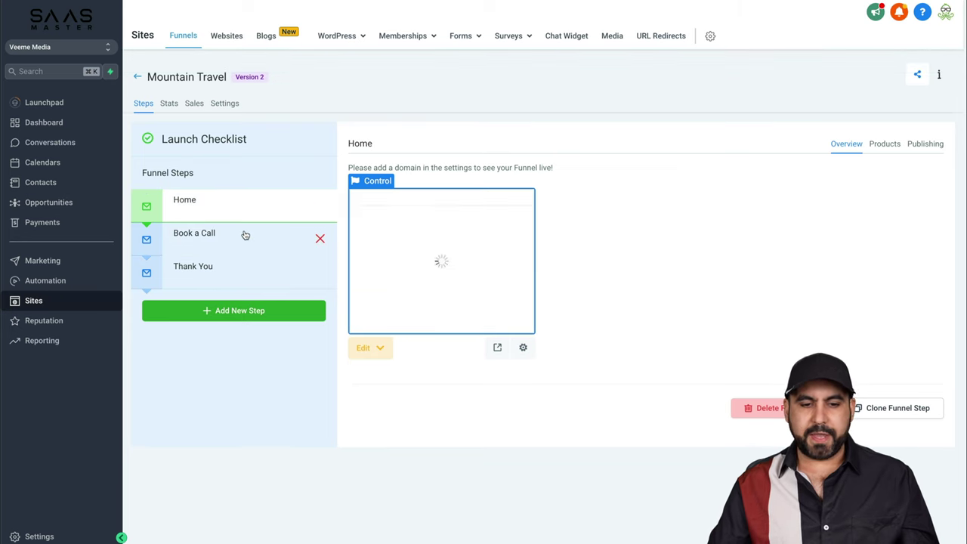
click(244, 235)
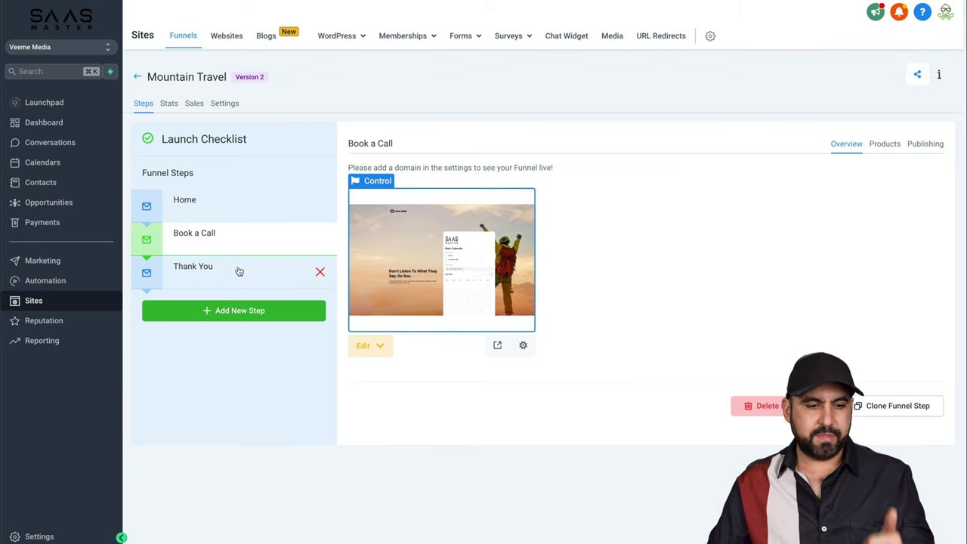
click(239, 271)
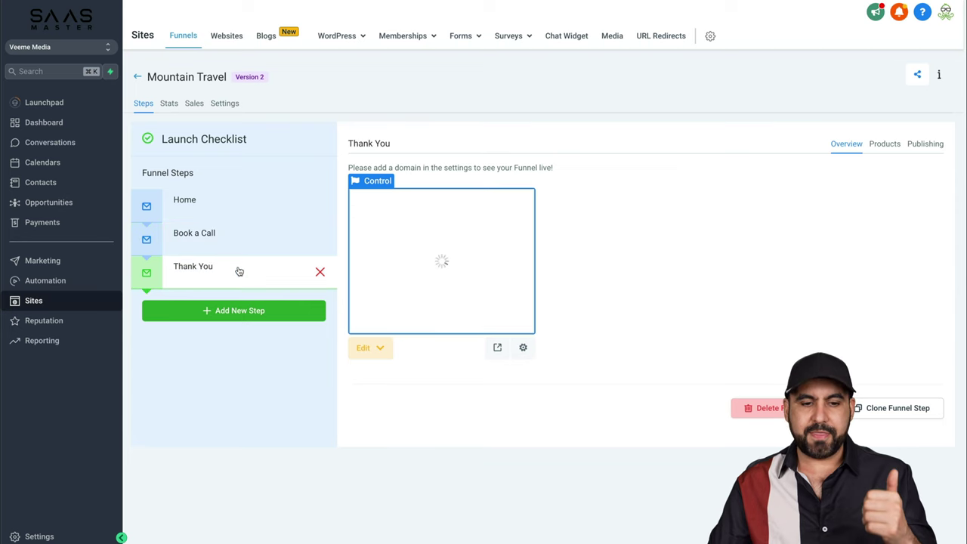
click(213, 211)
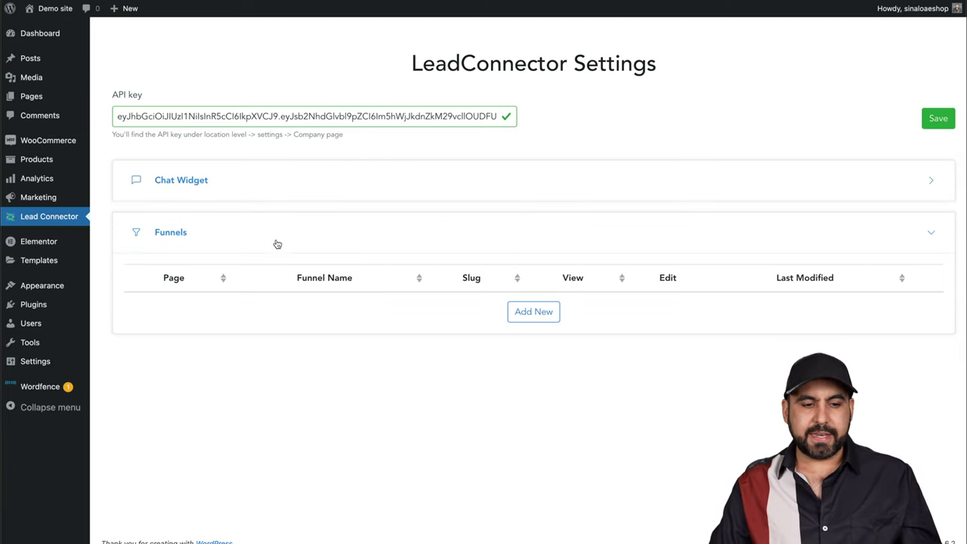
Add a new page using the Mountain Travel funnel's Home step, displayed as an iframe.
click(549, 314)
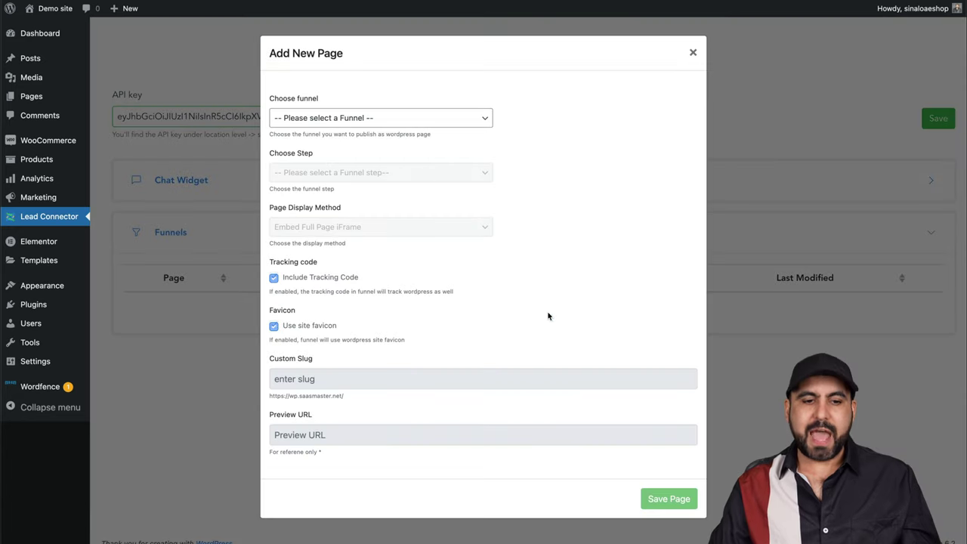
click(370, 117)
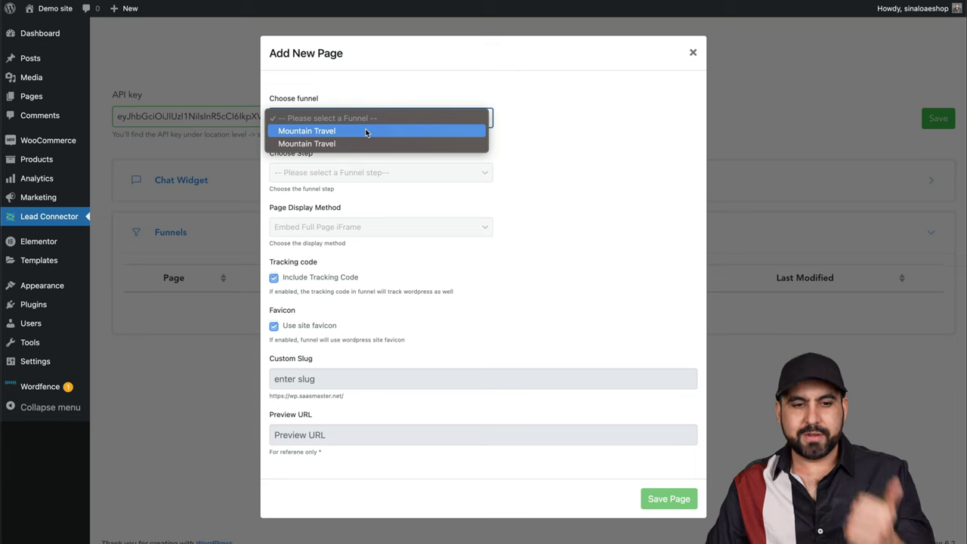
click(366, 131)
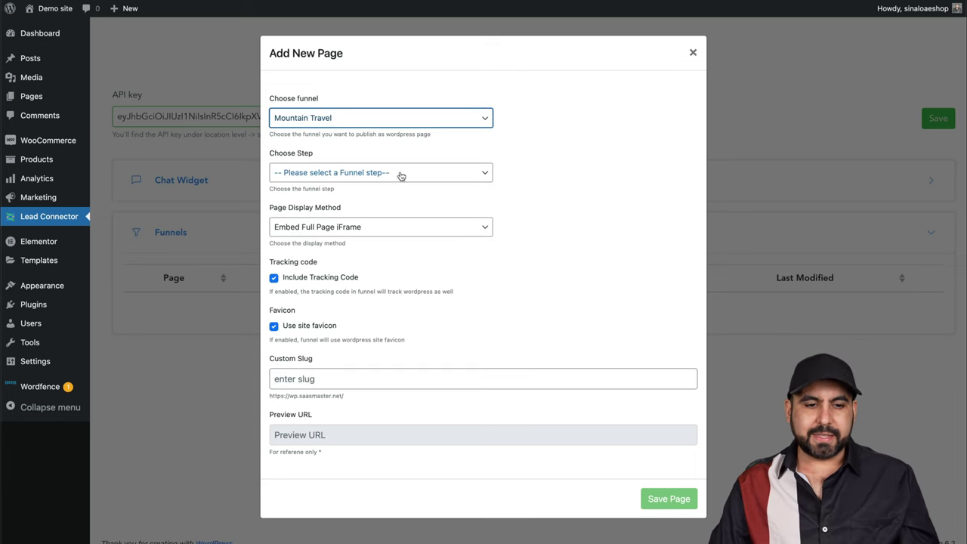
click(402, 174)
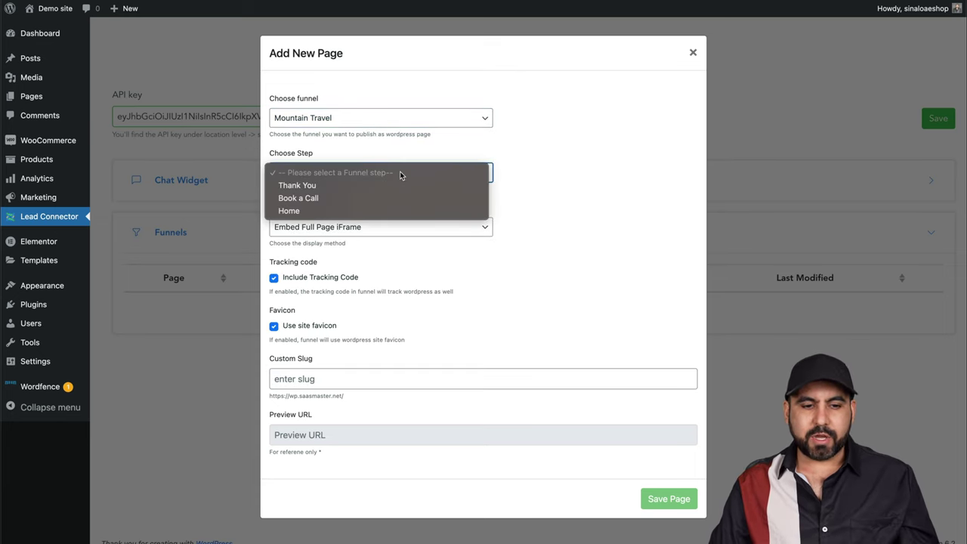
click(390, 211)
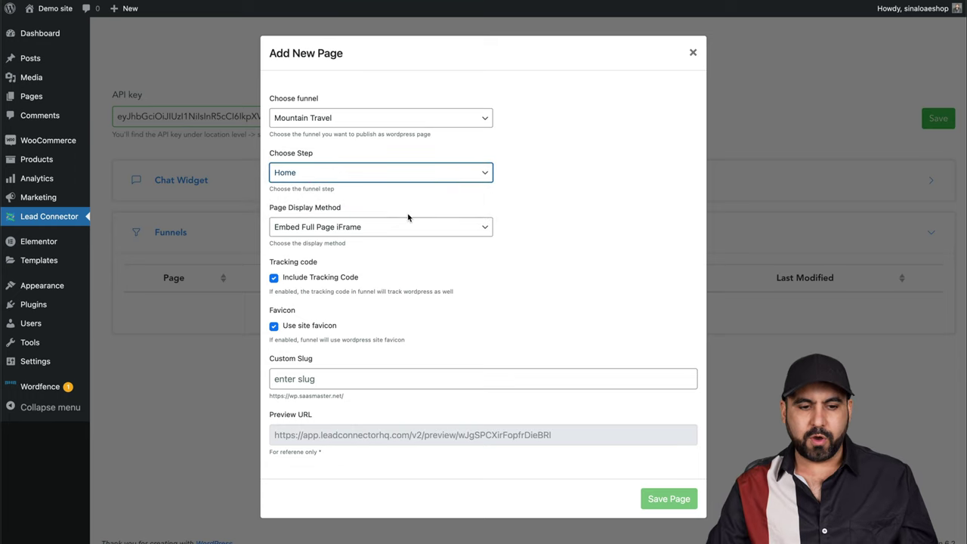
click(369, 227)
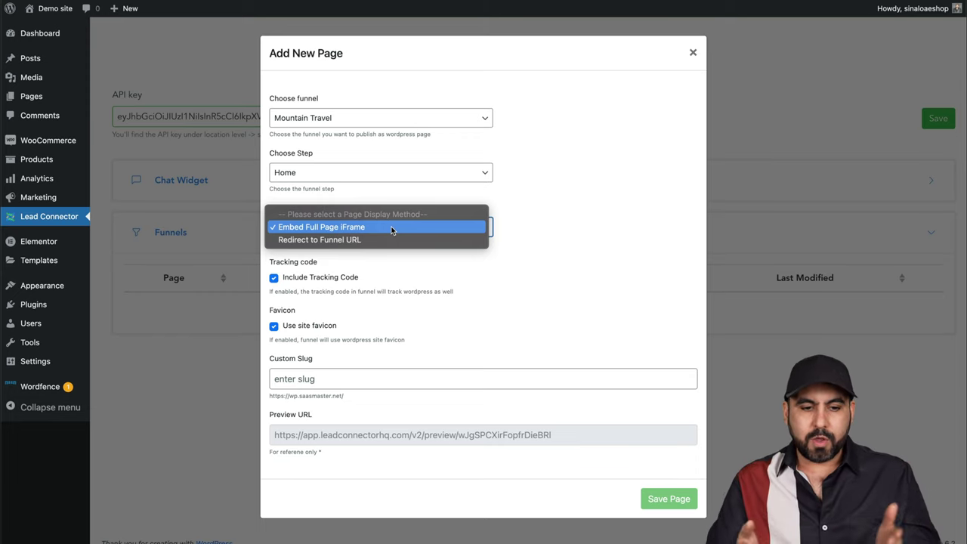
click(391, 227)
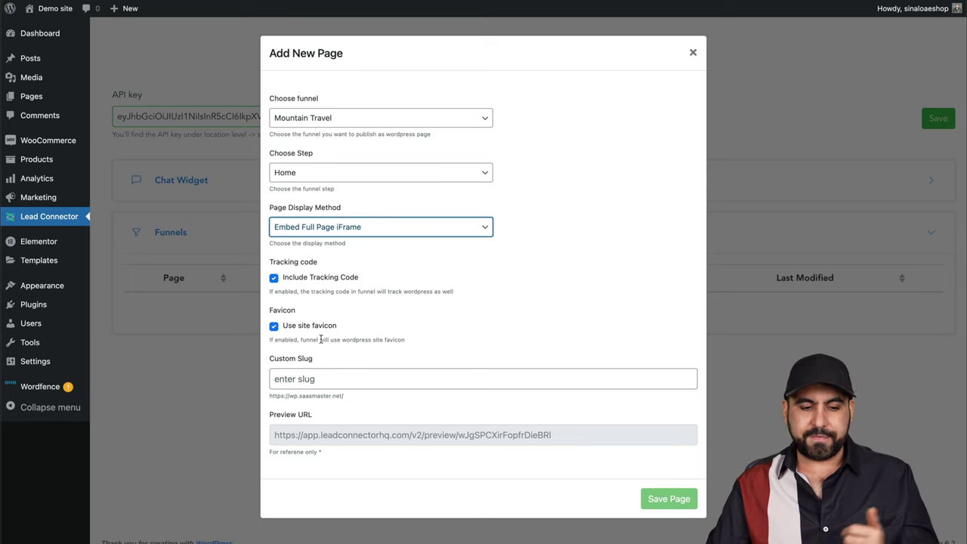
Give the page the custom slug 'home' and save it.
click(317, 378)
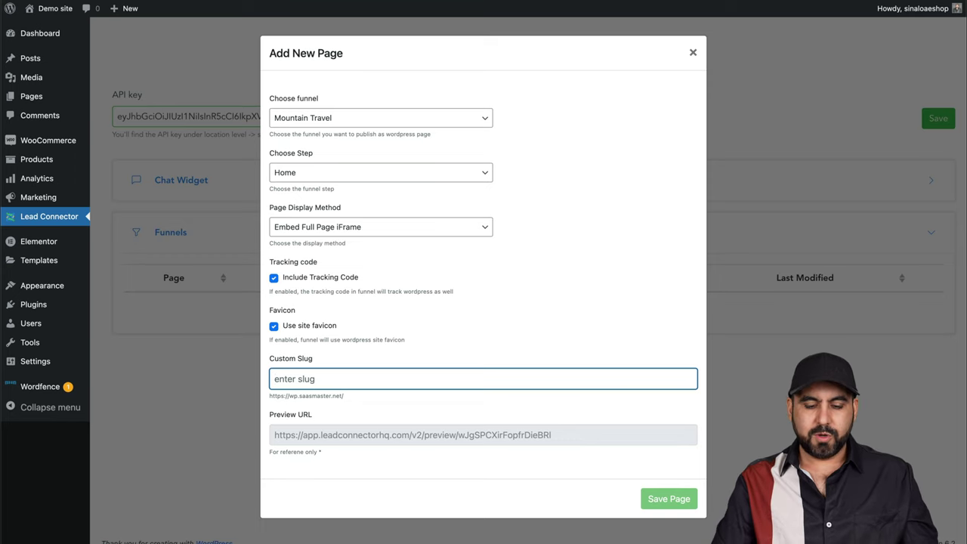
text(home)
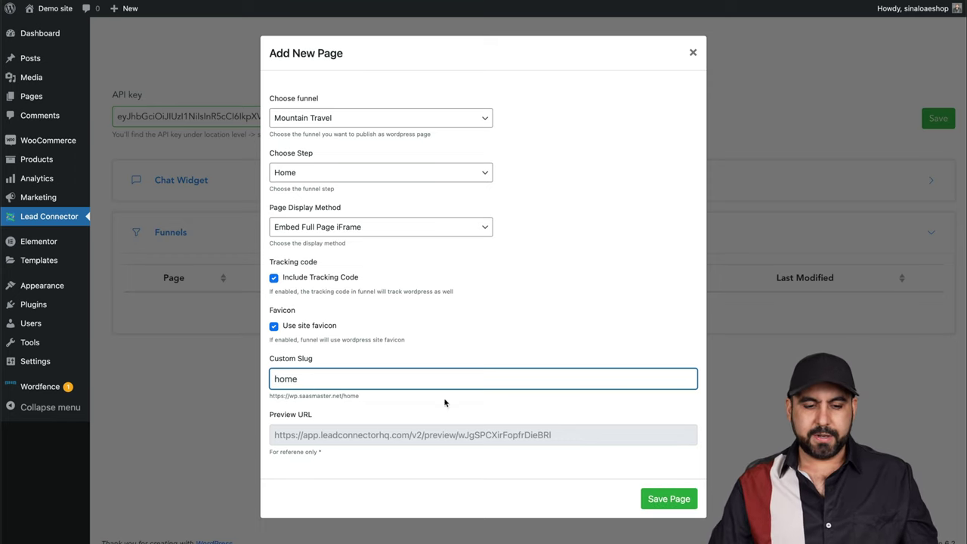
drag(269, 394, 366, 397)
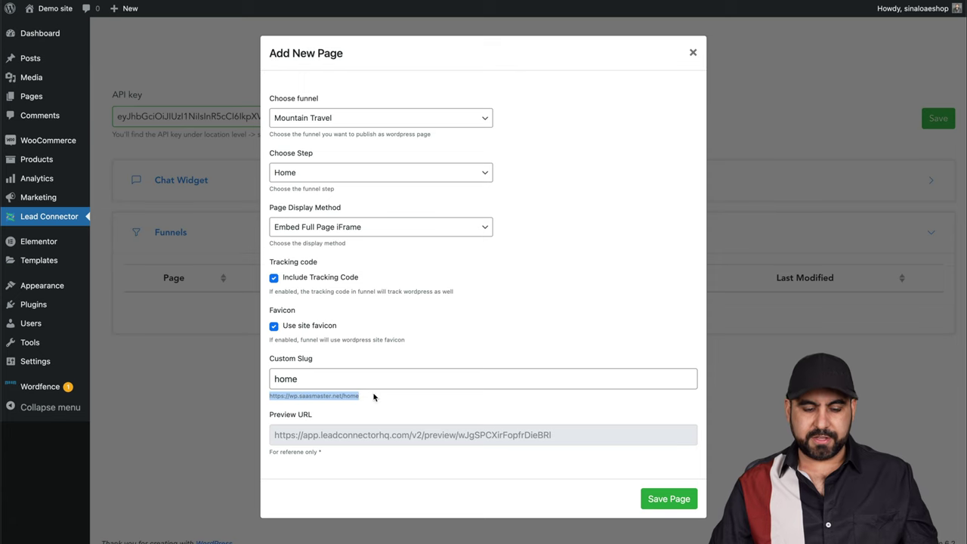
click(384, 398)
click(665, 501)
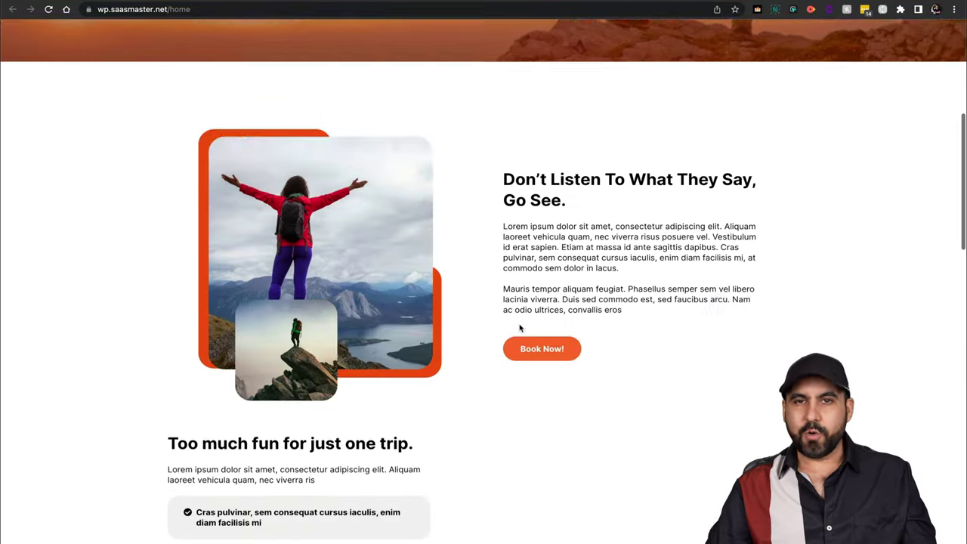
scroll(519, 326, down, 15)
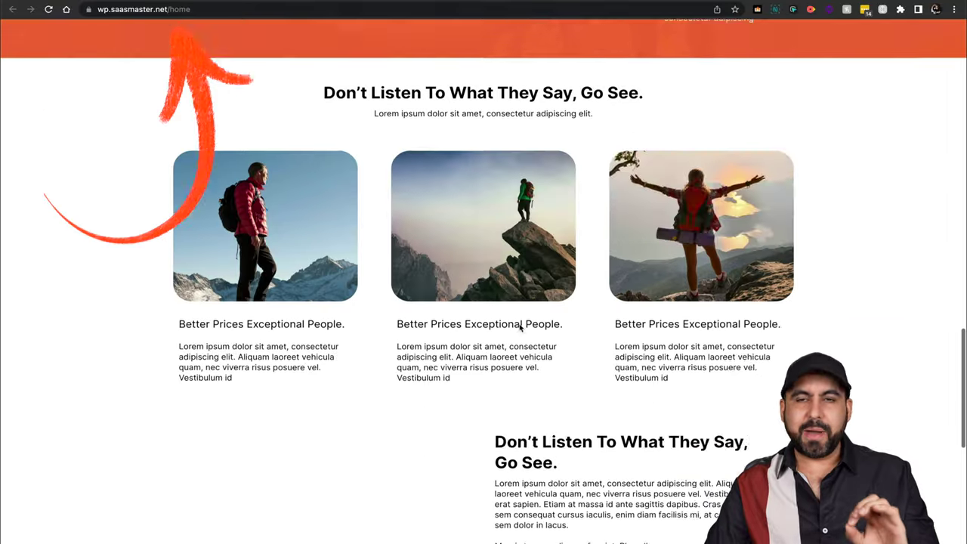
scroll(519, 326, up, 20)
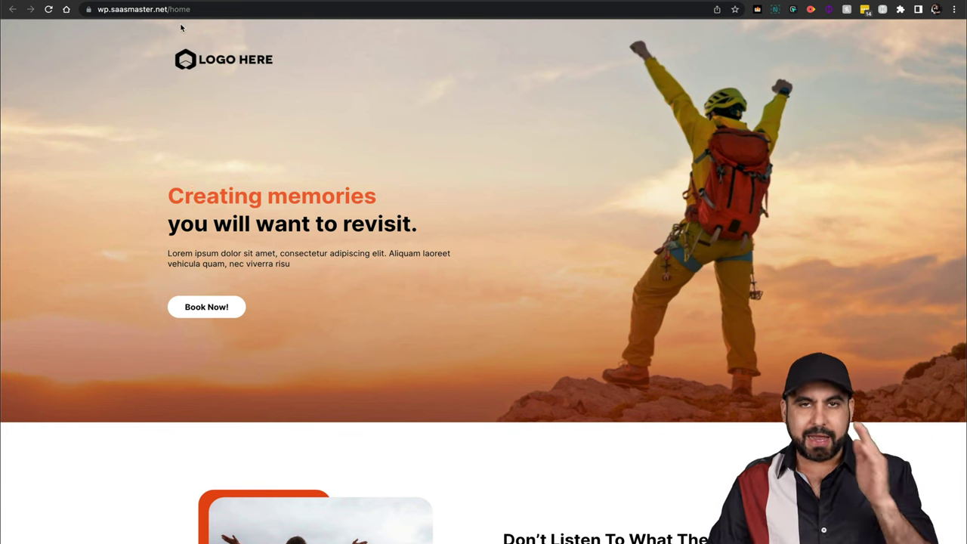
key(super+shift+f)
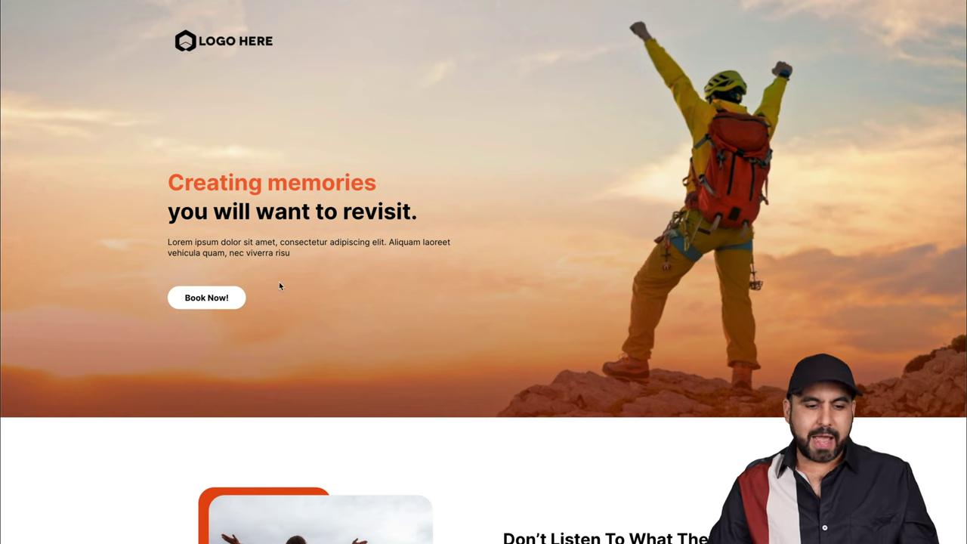
click(225, 301)
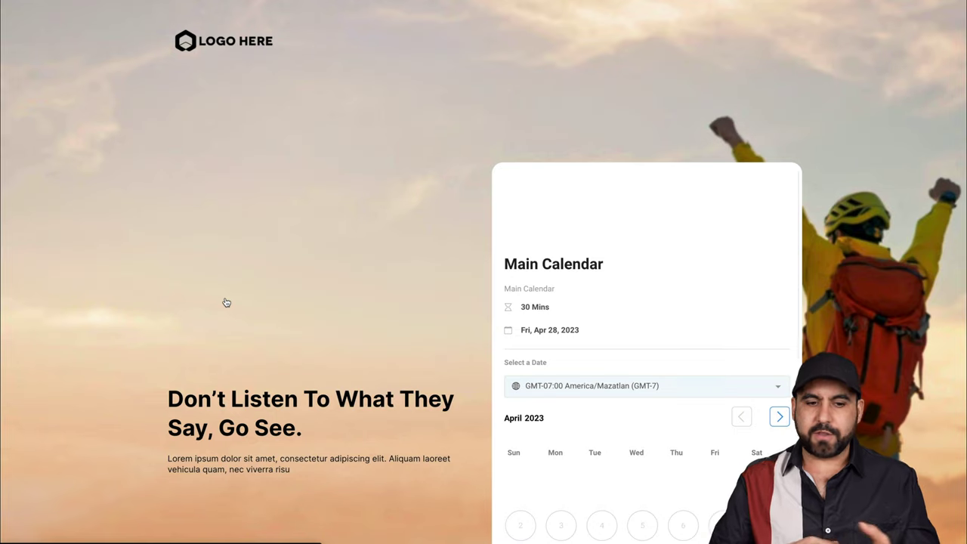
scroll(224, 300, down, 2)
scroll(605, 320, down, 1)
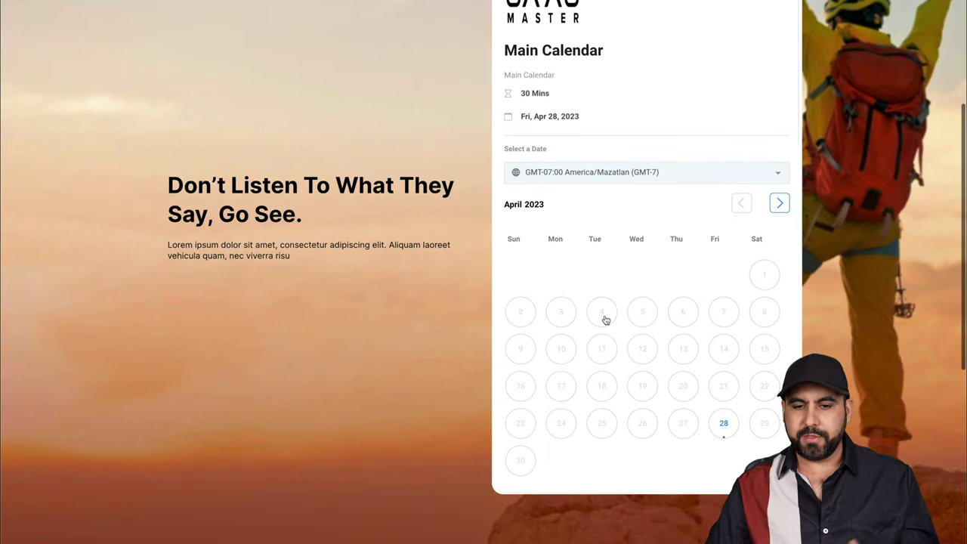
scroll(603, 226, up, 1)
click(727, 440)
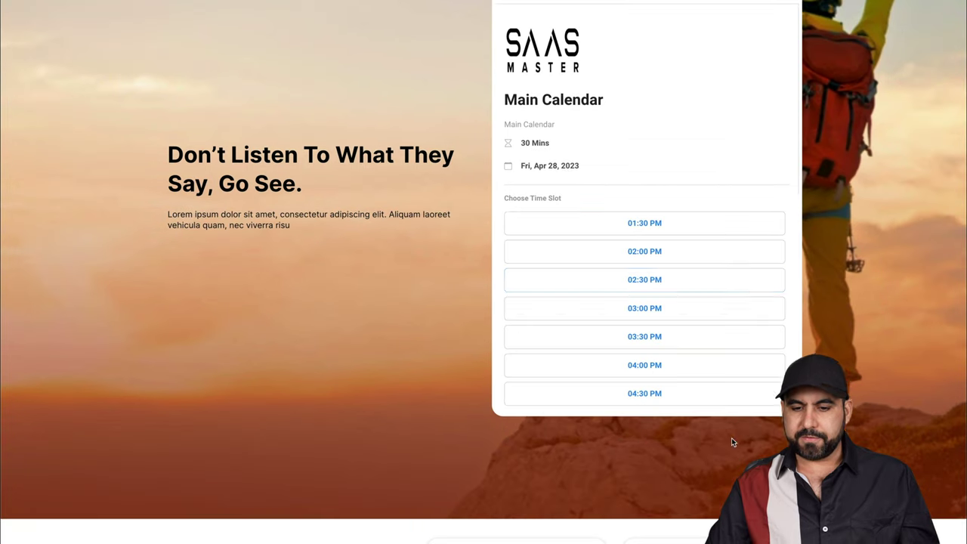
click(673, 280)
click(726, 281)
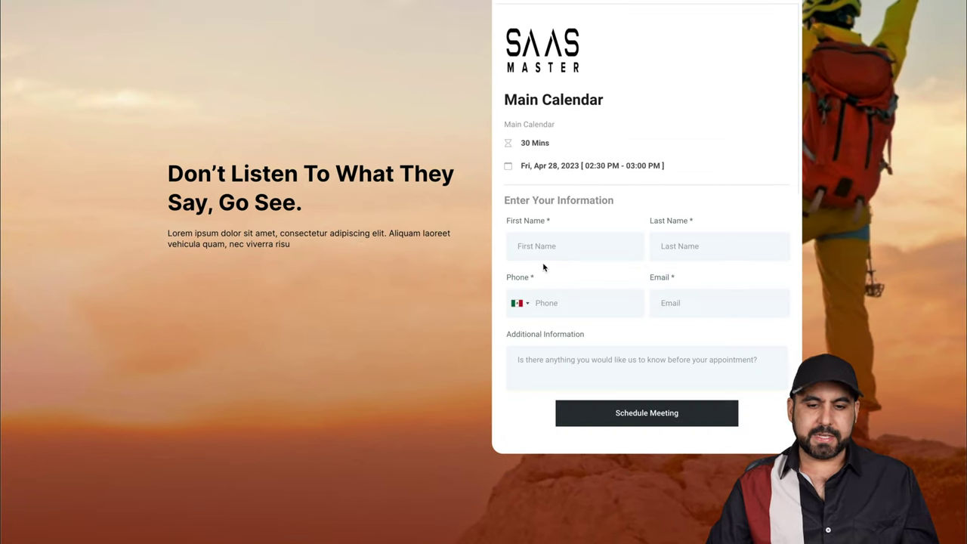
scroll(685, 495, up, 3)
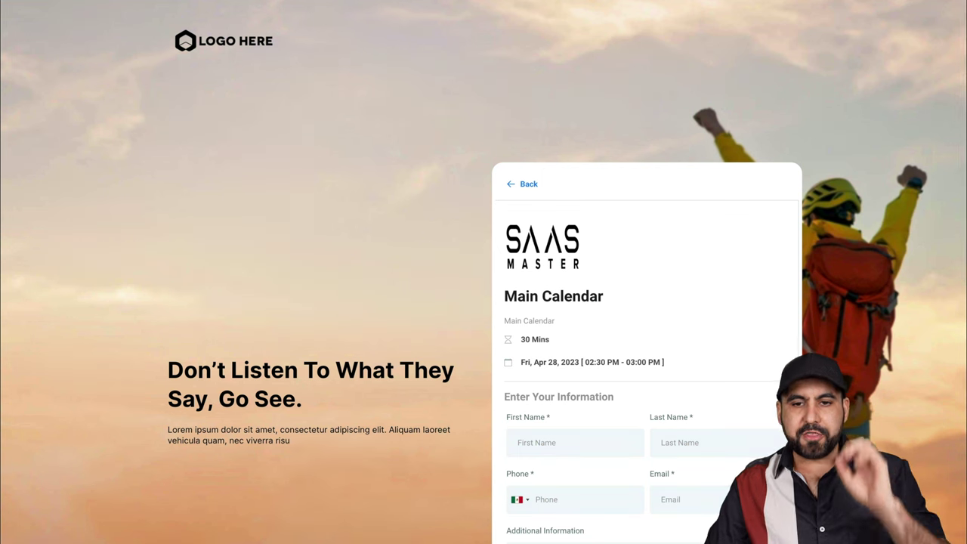
click(710, 2)
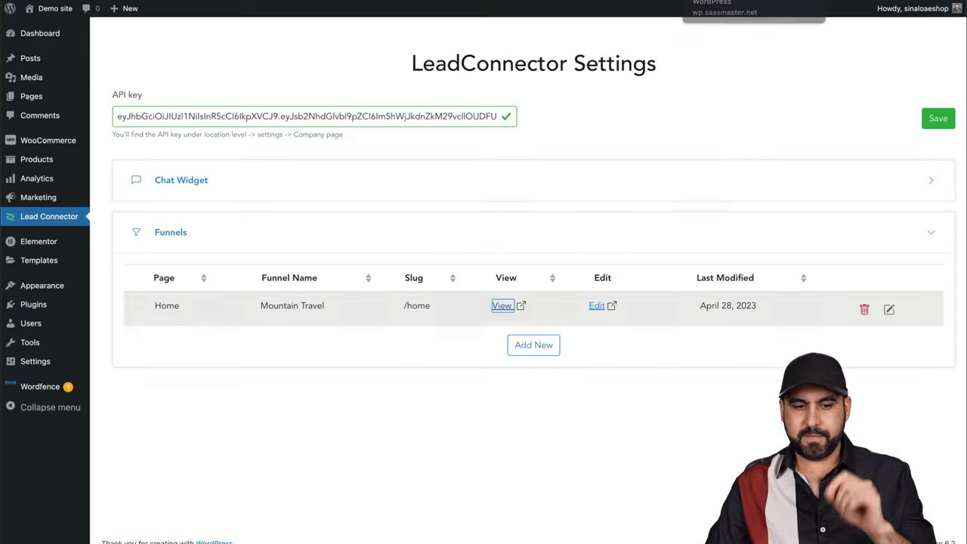
Add another page using the Mountain Travel funnel's Book a Call step.
click(529, 345)
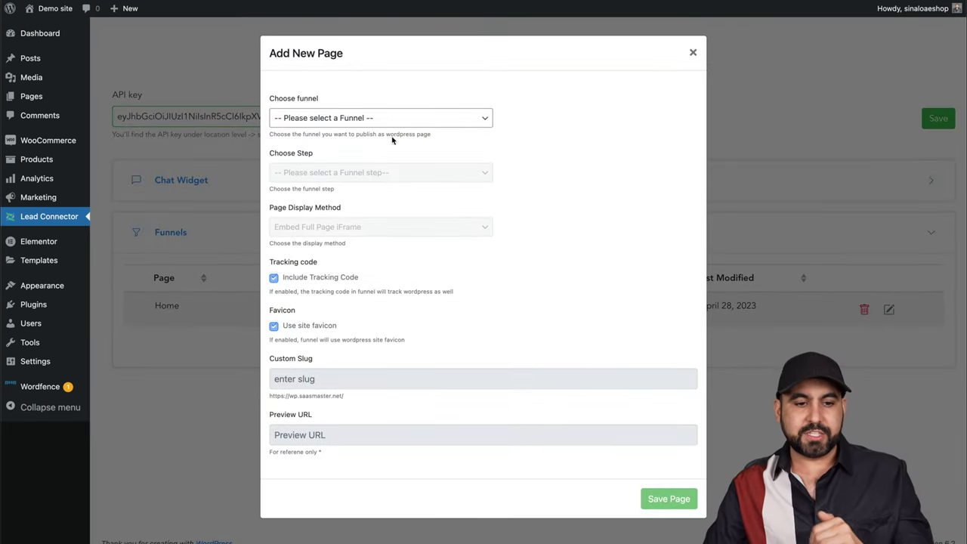
click(353, 120)
click(350, 132)
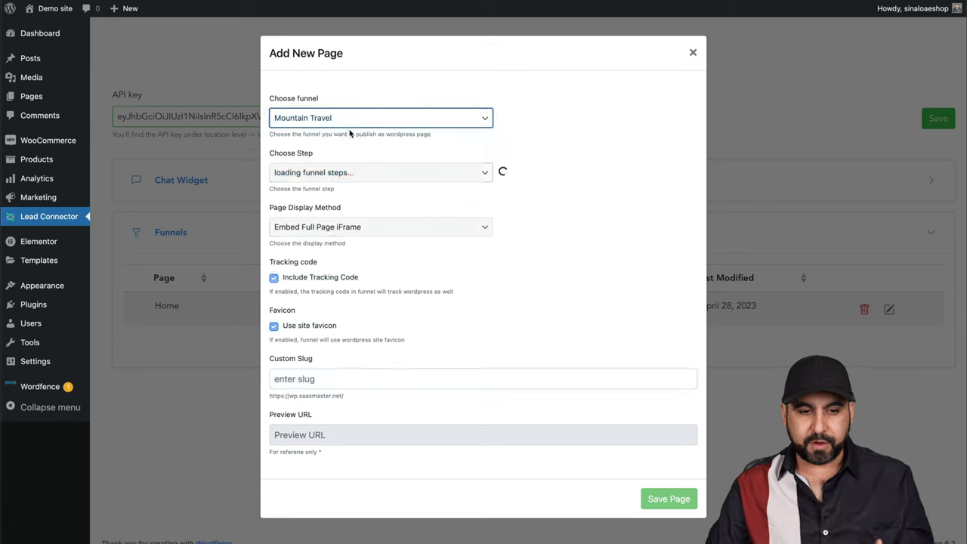
click(360, 174)
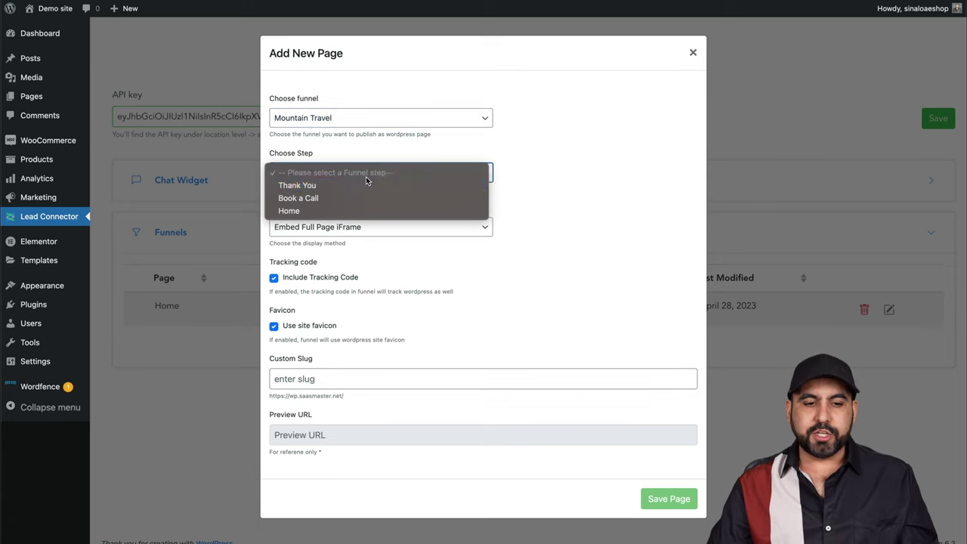
click(315, 201)
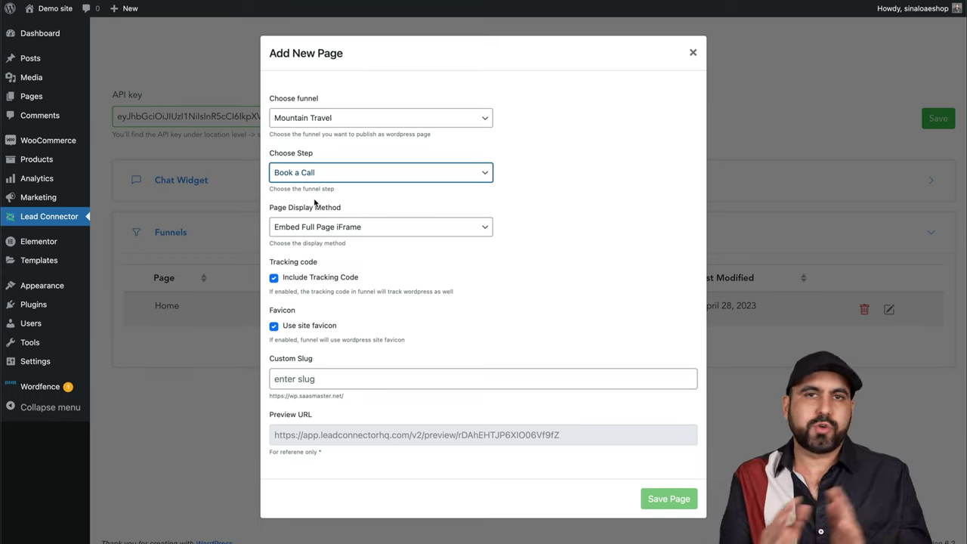
Set the page's custom slug to 'booking', correcting the typo, and save it.
click(323, 379)
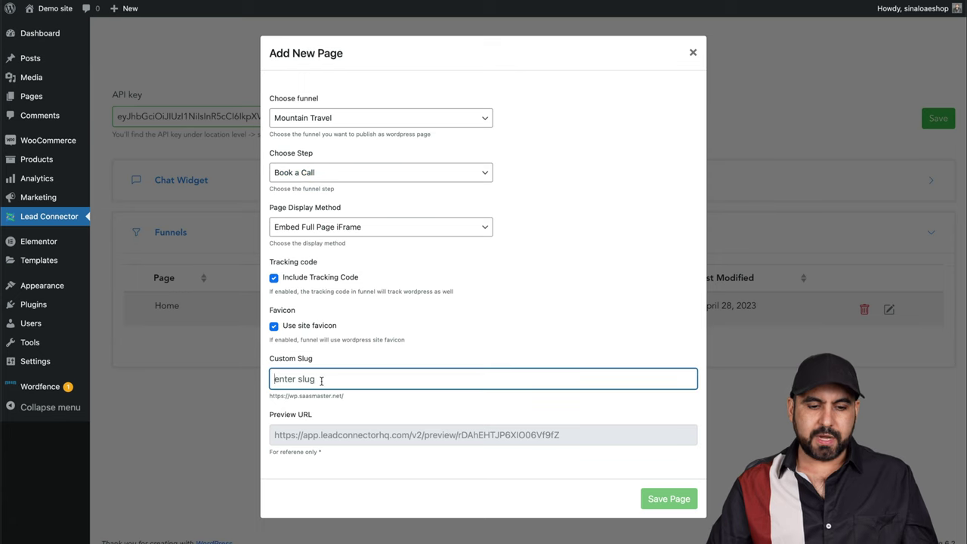
text(boking)
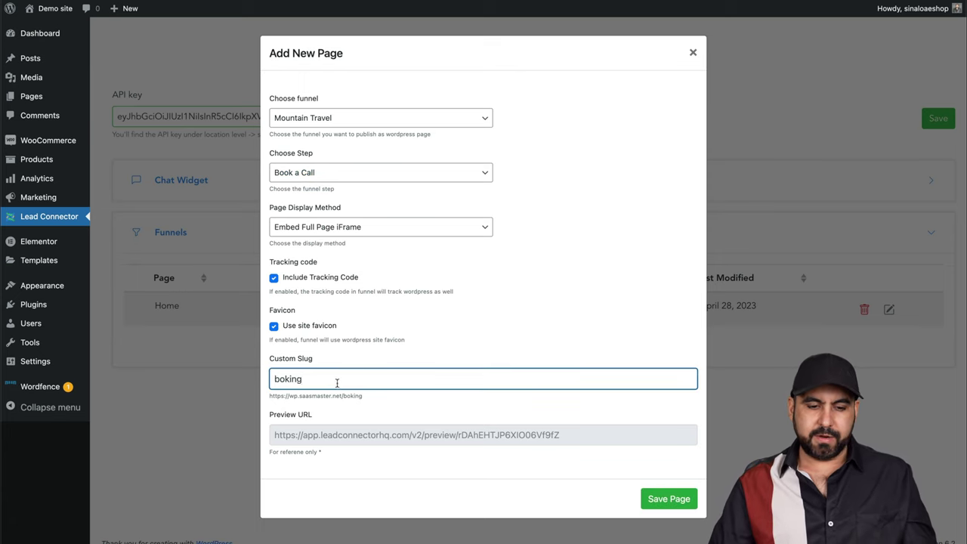
click(290, 379)
text(o)
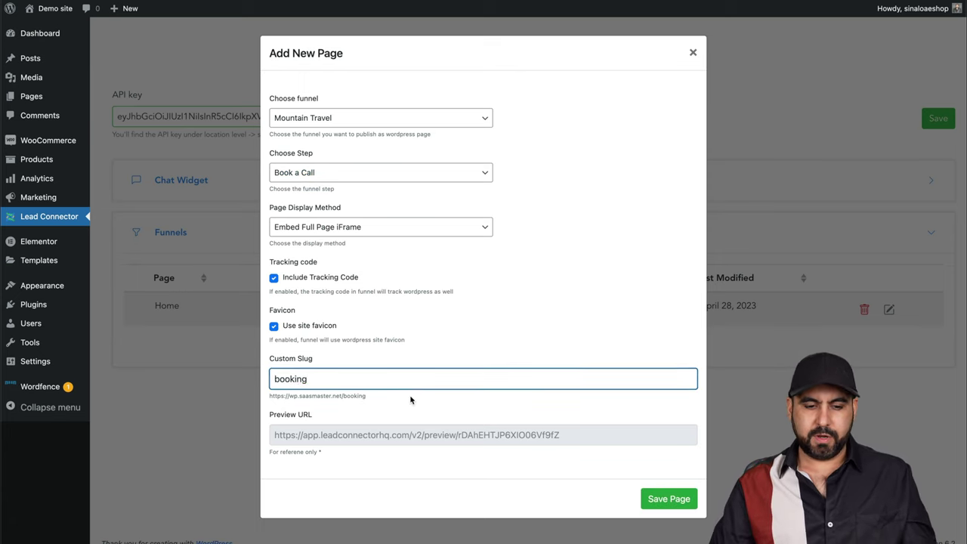
click(668, 499)
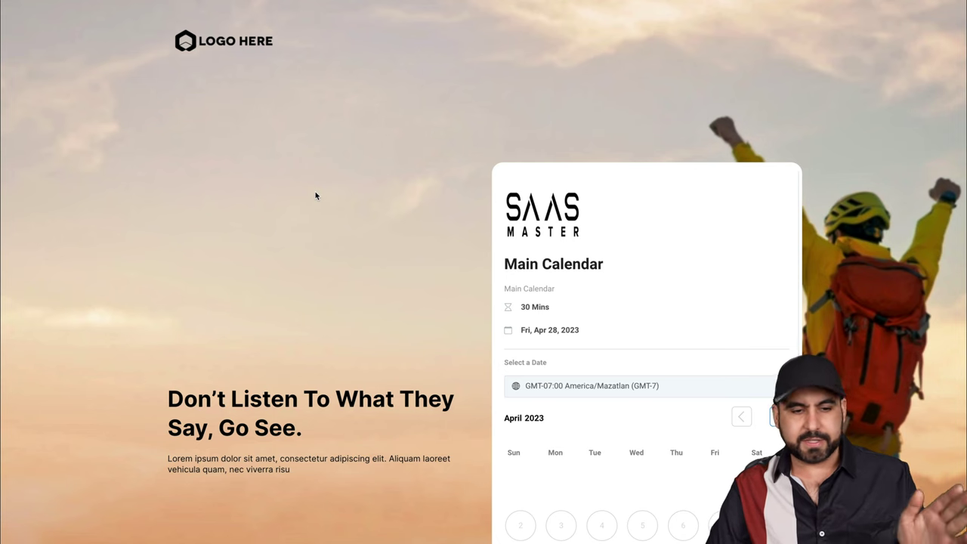
scroll(315, 196, down, 8)
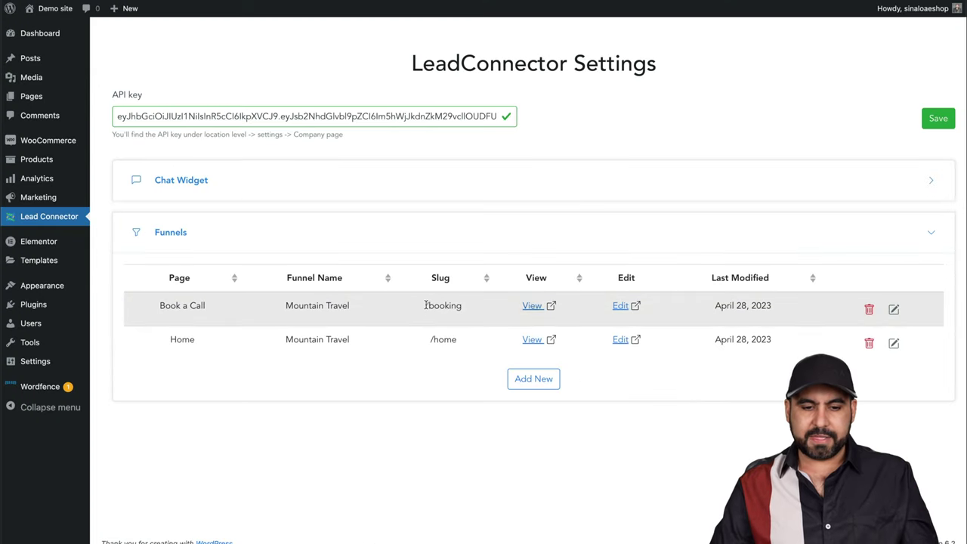
drag(426, 305, 473, 307)
Check the /home page slug in LeadConnector, then expand the Chat Widget settings.
click(473, 307)
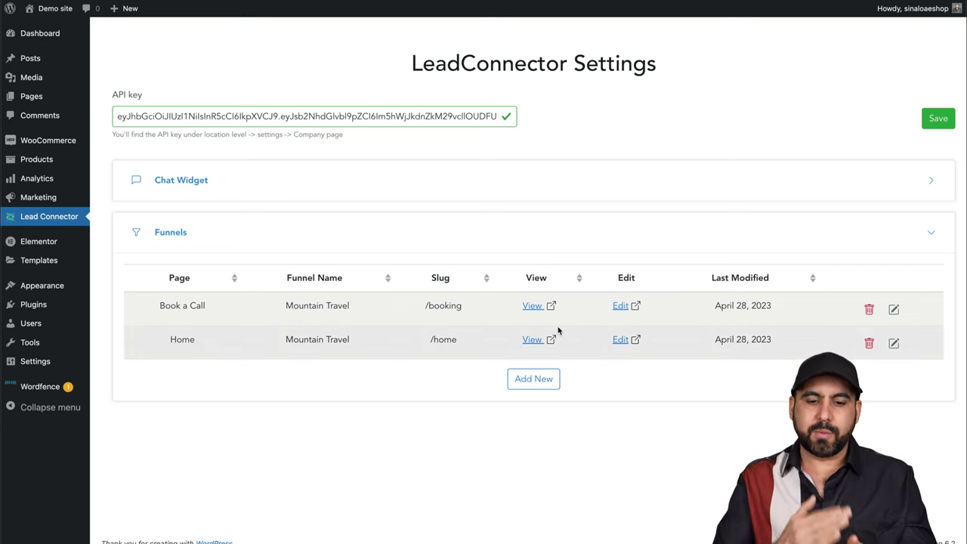
drag(430, 342, 458, 345)
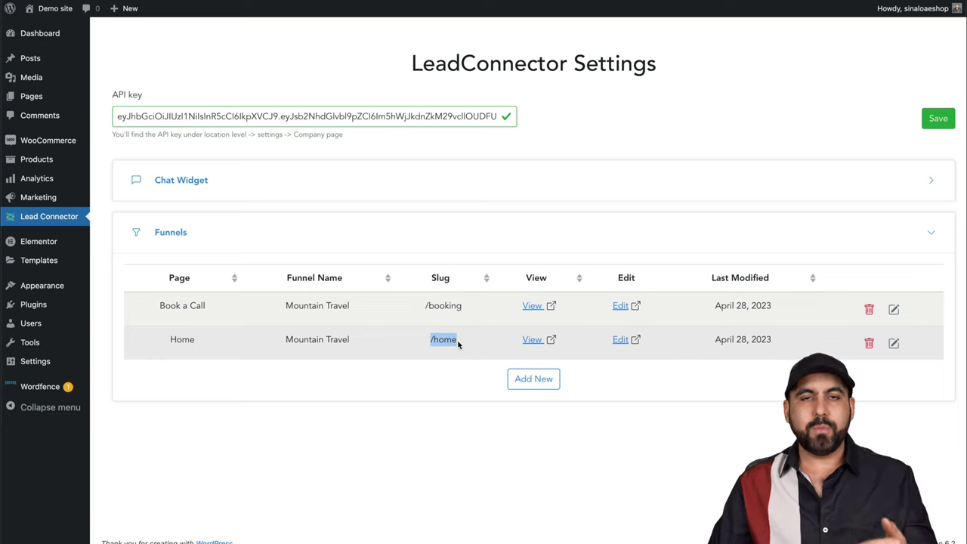
click(442, 325)
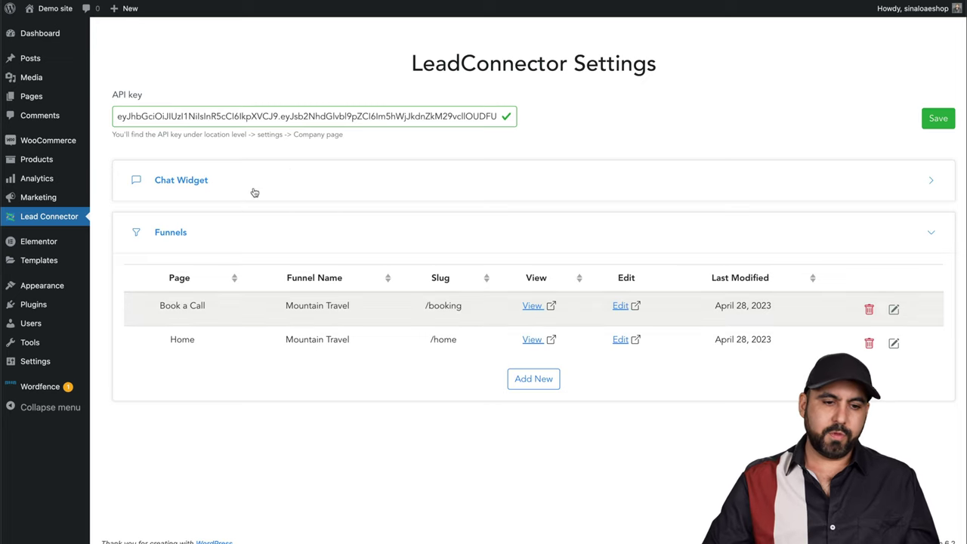
click(294, 182)
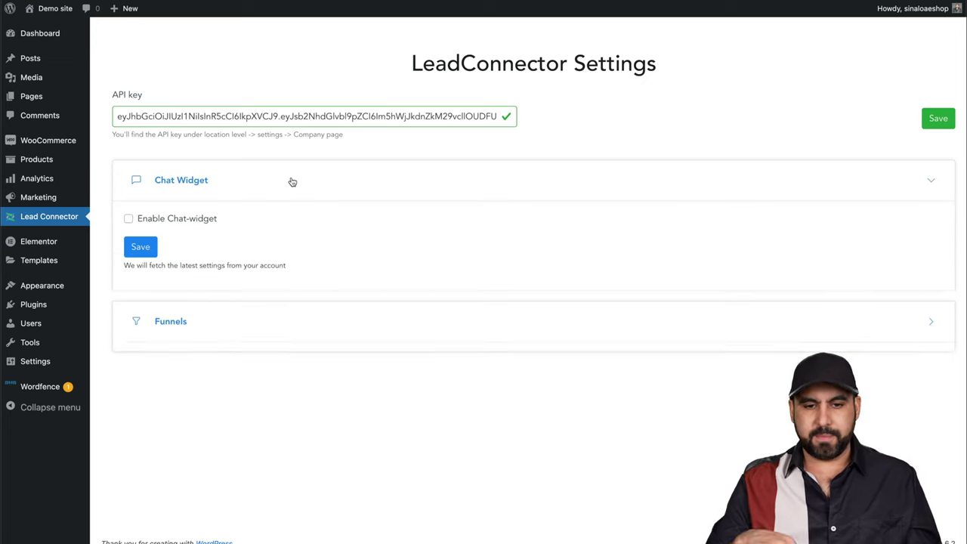